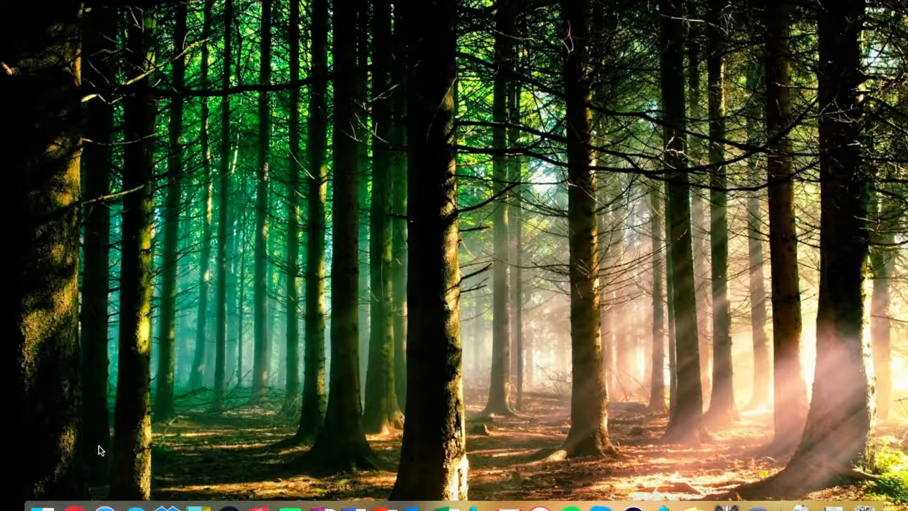
- Open the Chrome browser and load the Deepening Community website at deepeningcommunity.ca
click(68, 494)
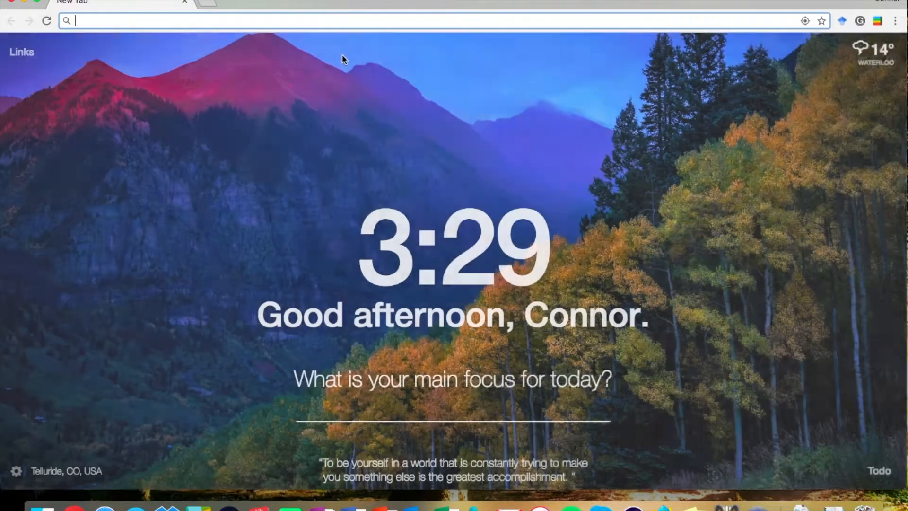
text(deep)
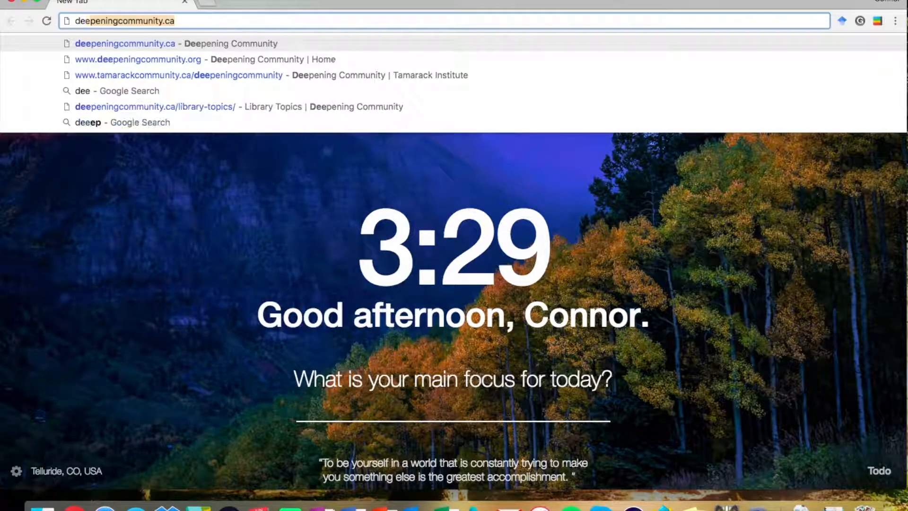
text(eningcomm)
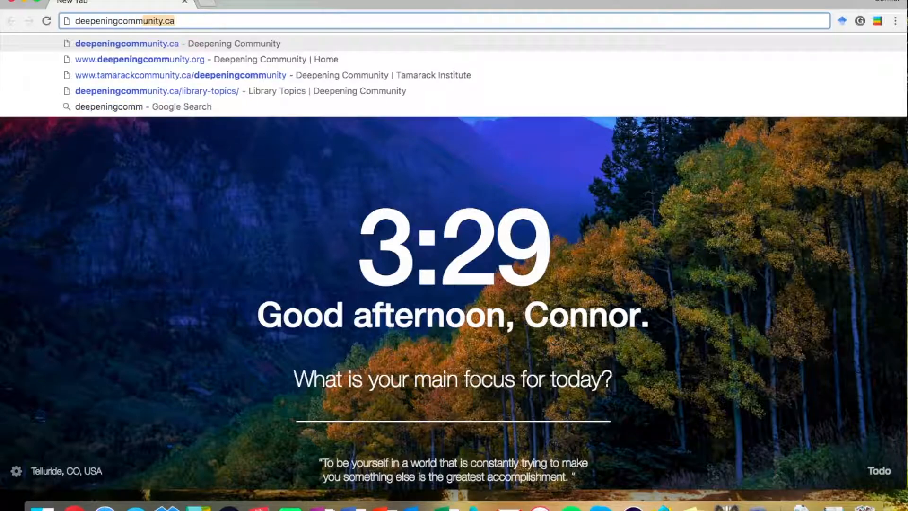
text(unity.c)
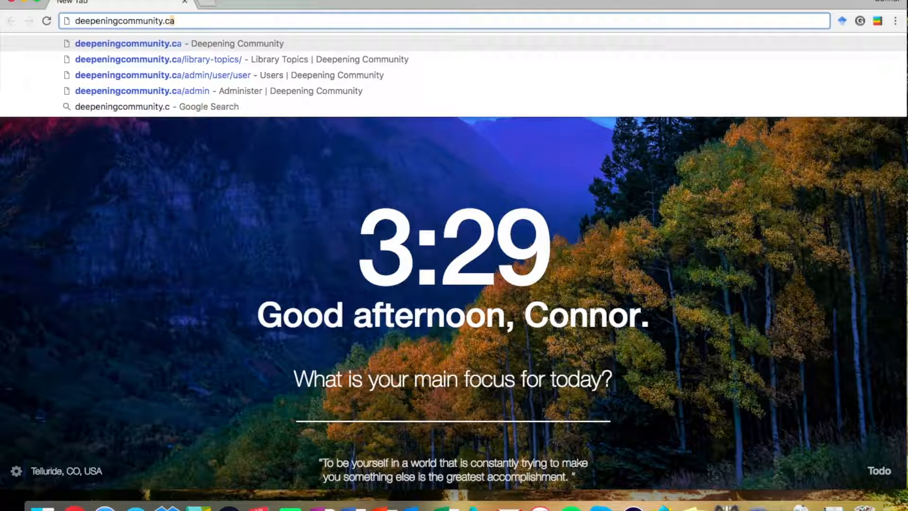
key(Return)
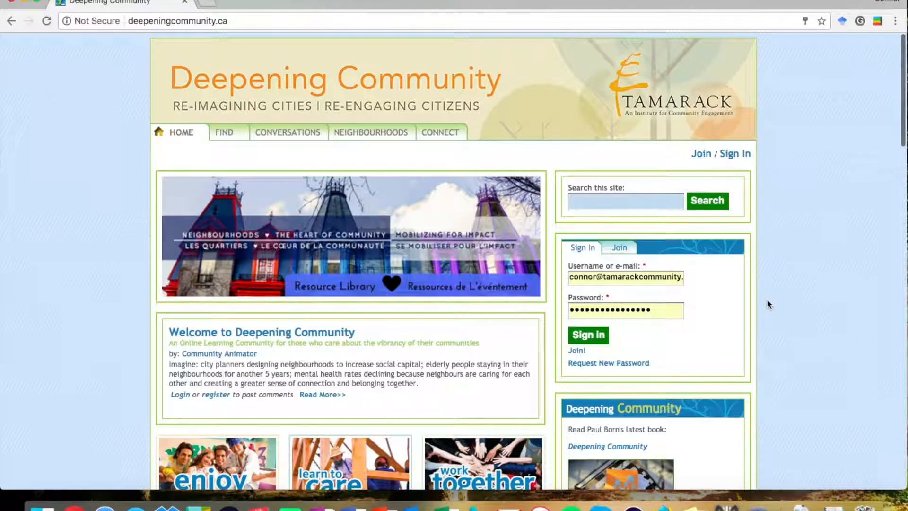
- Look over the Deepening Community homepage and open the Join page for registering a new account
scroll(767, 302, down, 5)
scroll(767, 300, down, 15)
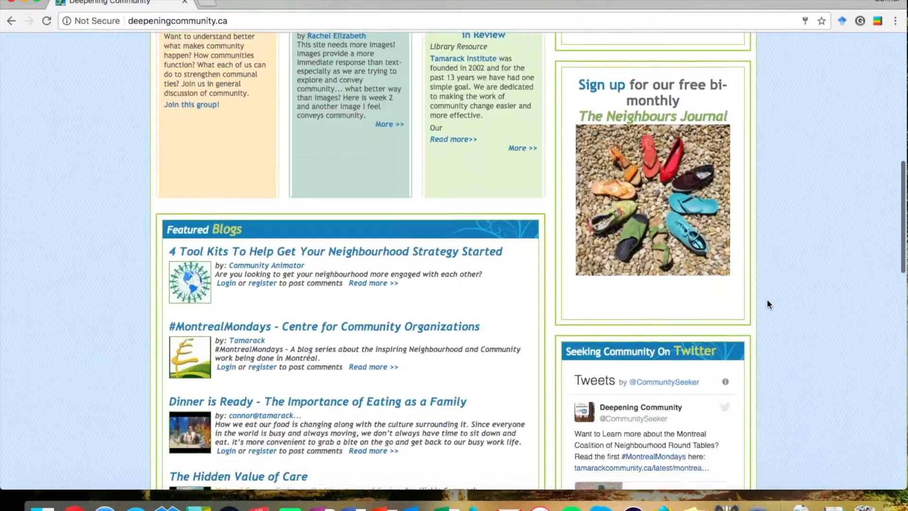
scroll(767, 299, down, 10)
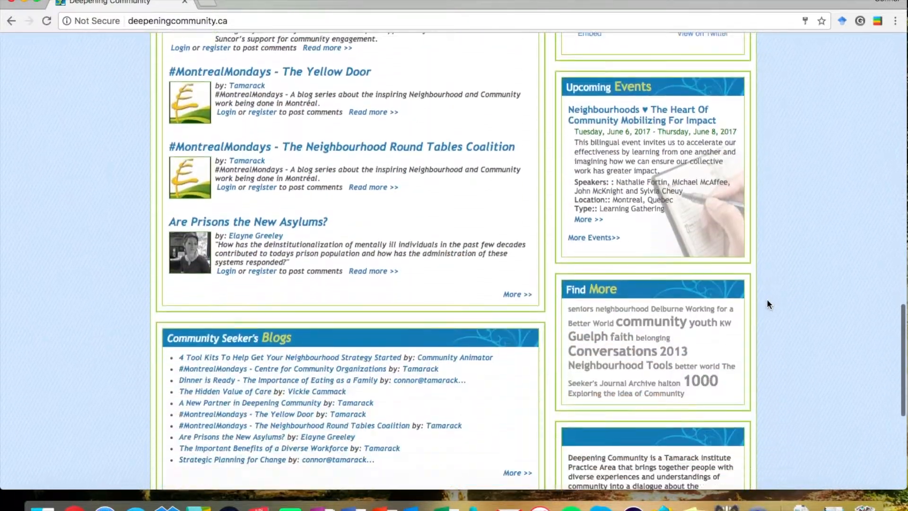
scroll(767, 299, up, 15)
scroll(768, 299, up, 10)
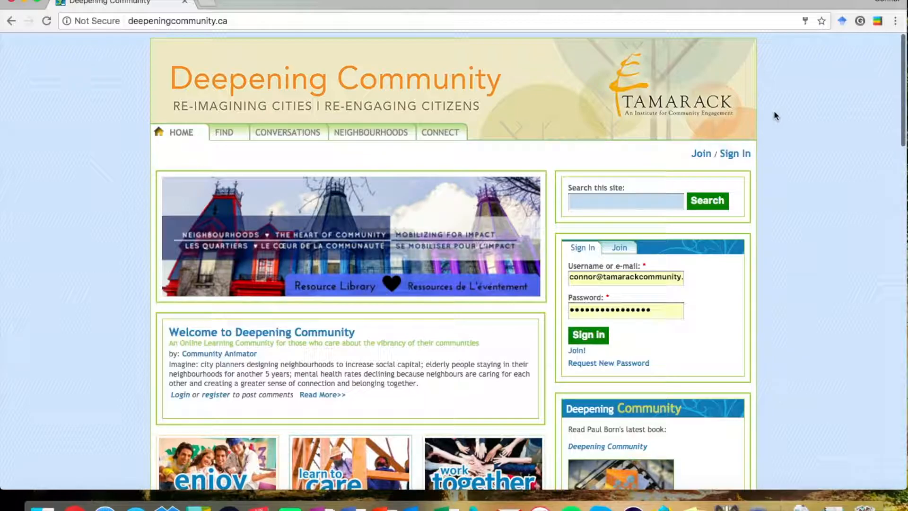
click(706, 157)
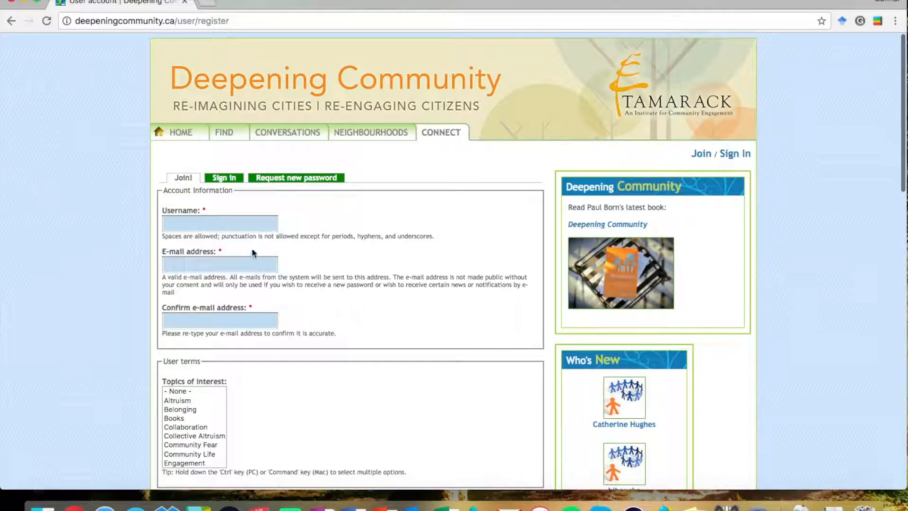
- Examine the registration form's account information, topics of interest, personal information, terms of use and captcha sections
scroll(258, 230, down, 3)
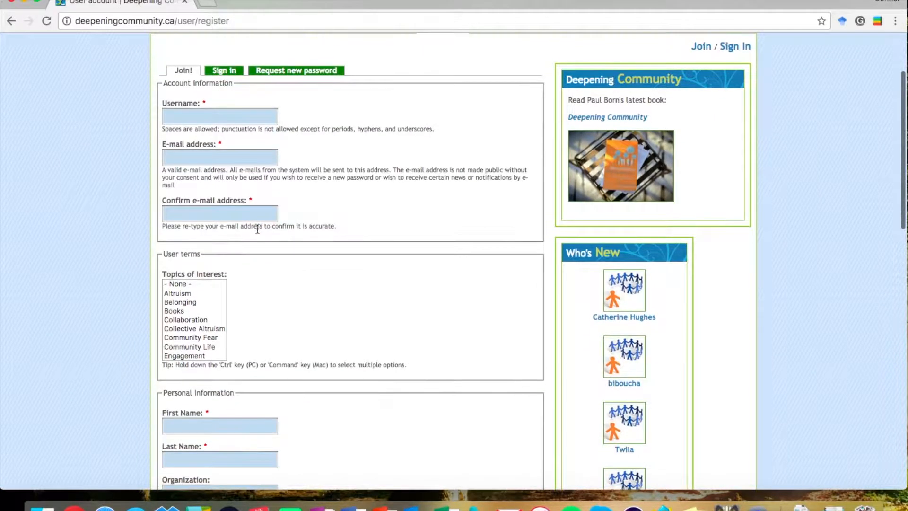
scroll(366, 329, down, 5)
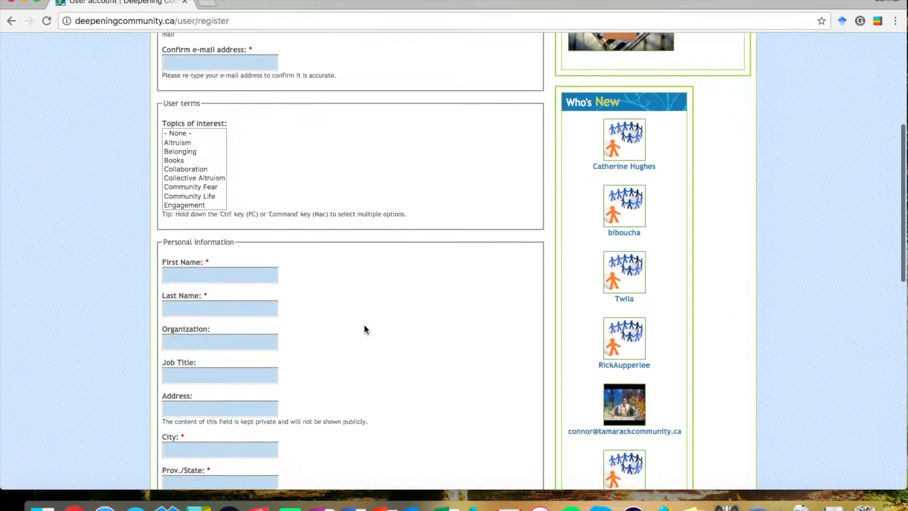
scroll(365, 329, down, 3)
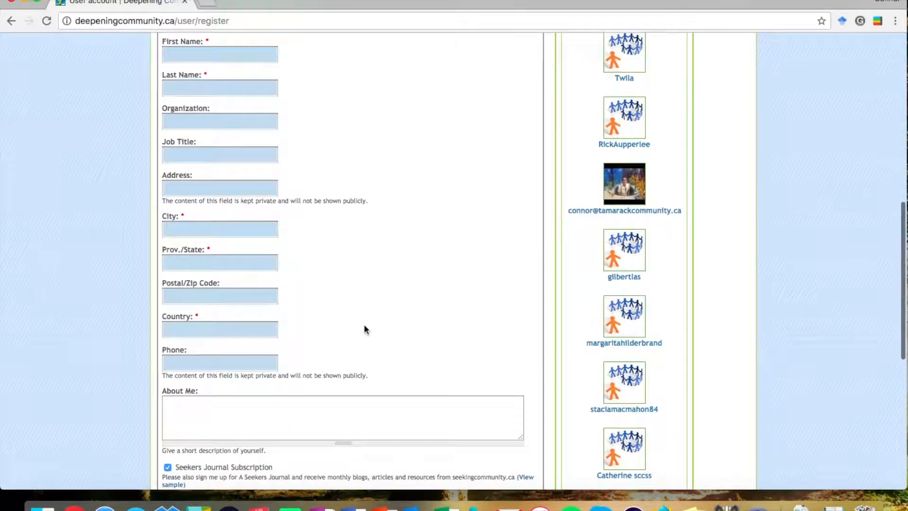
scroll(364, 326, down, 4)
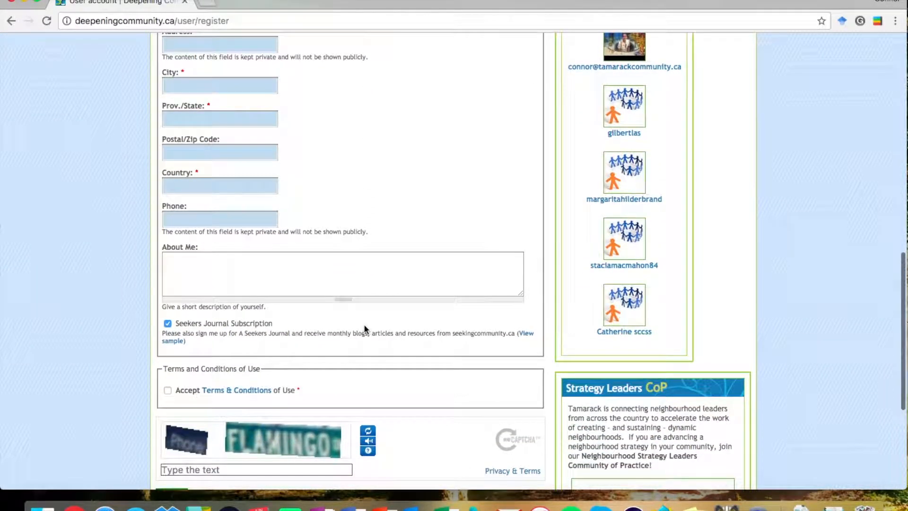
scroll(364, 324, down, 3)
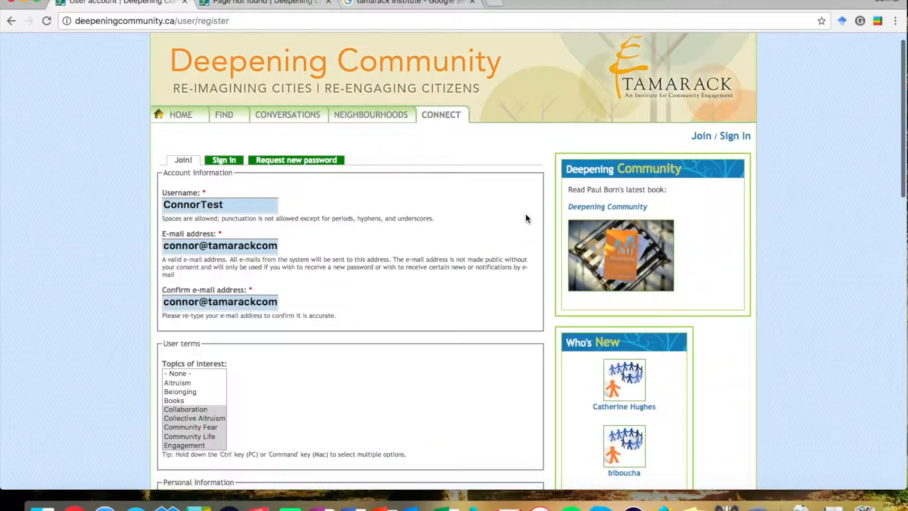
scroll(526, 218, down, 1)
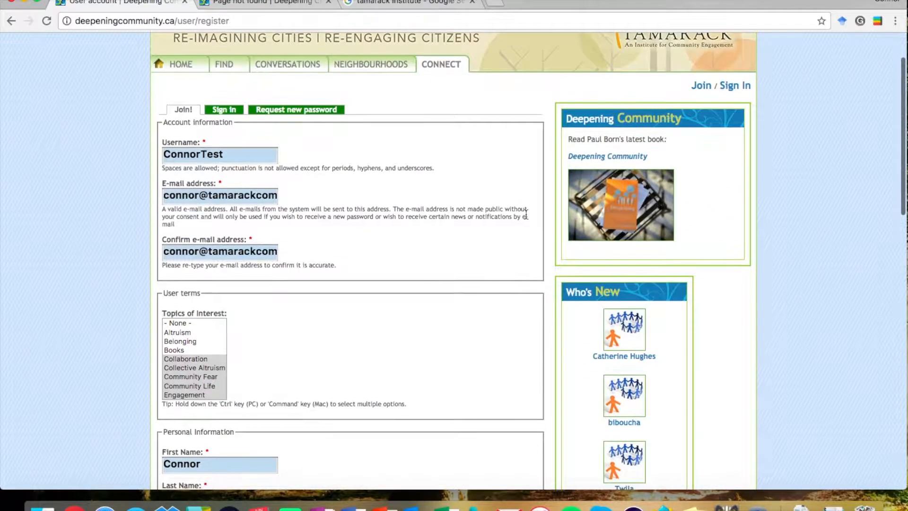
scroll(526, 214, down, 1)
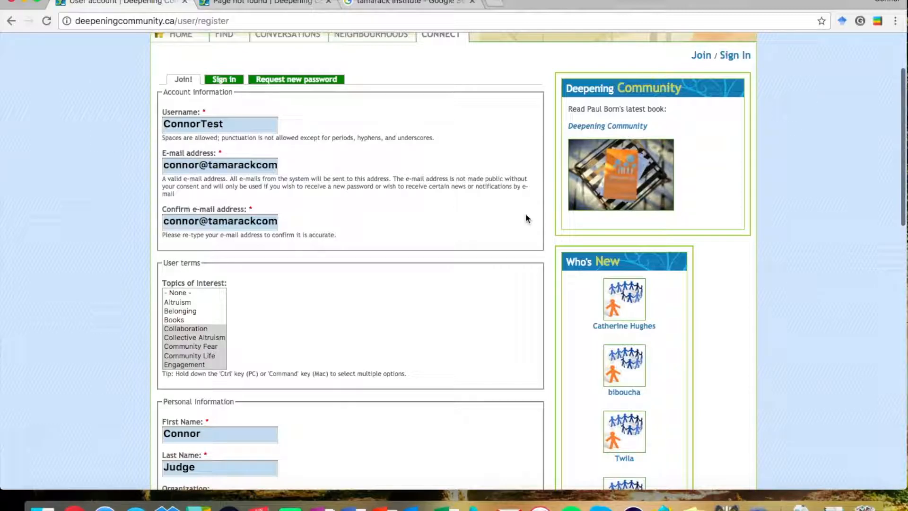
scroll(526, 218, down, 15)
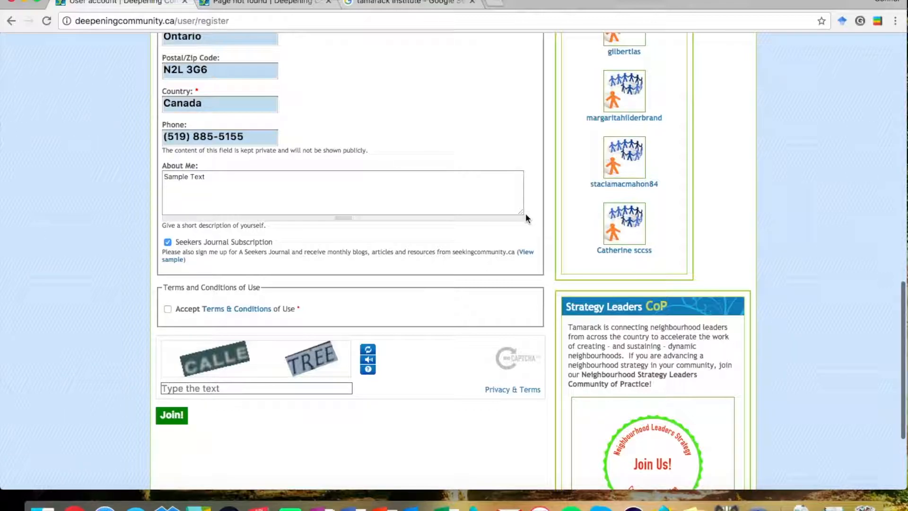
scroll(526, 214, up, 15)
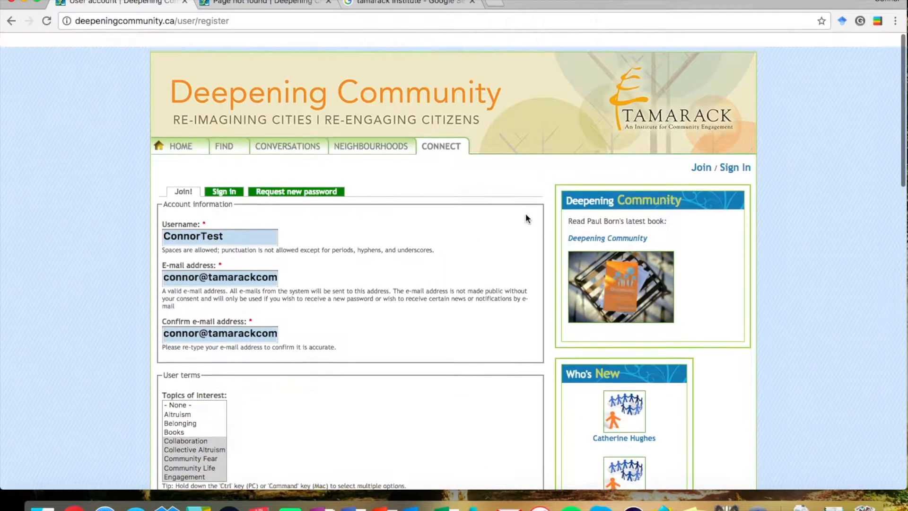
scroll(526, 213, down, 3)
scroll(526, 213, up, 2)
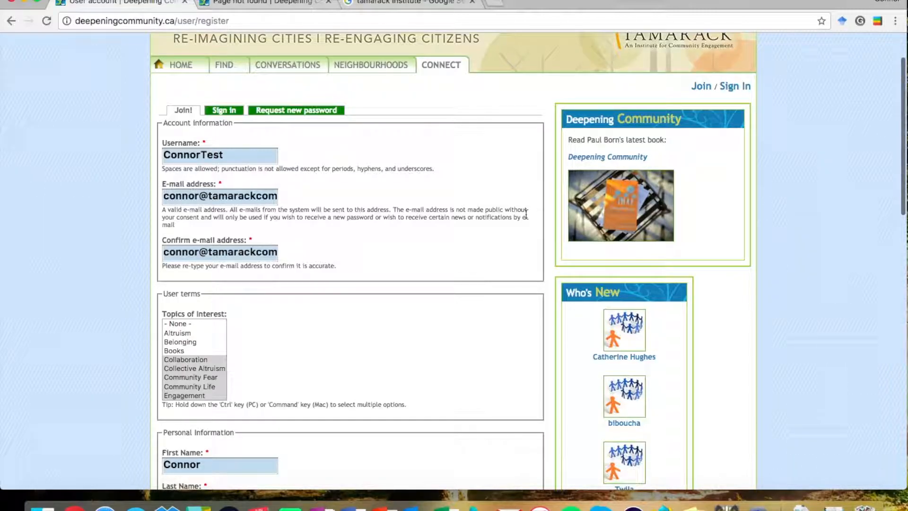
scroll(526, 213, up, 1)
scroll(526, 214, down, 1)
scroll(526, 213, down, 2)
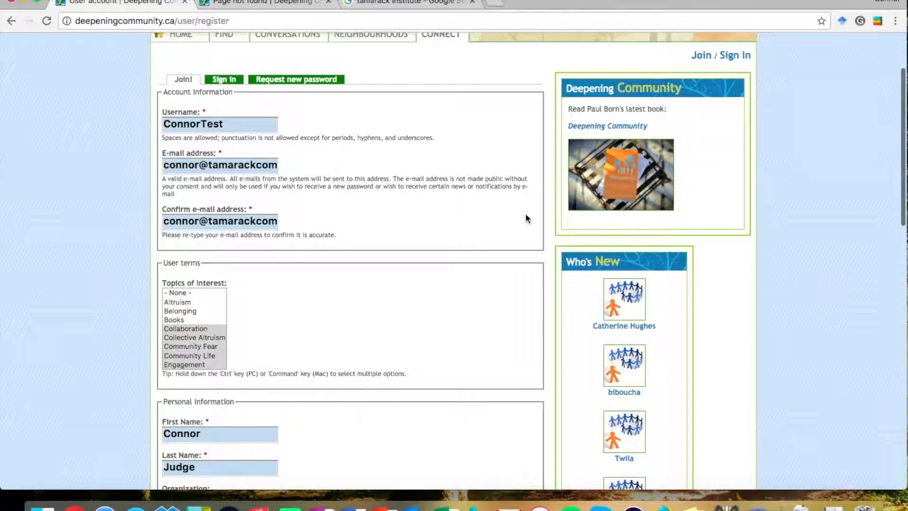
scroll(526, 214, down, 20)
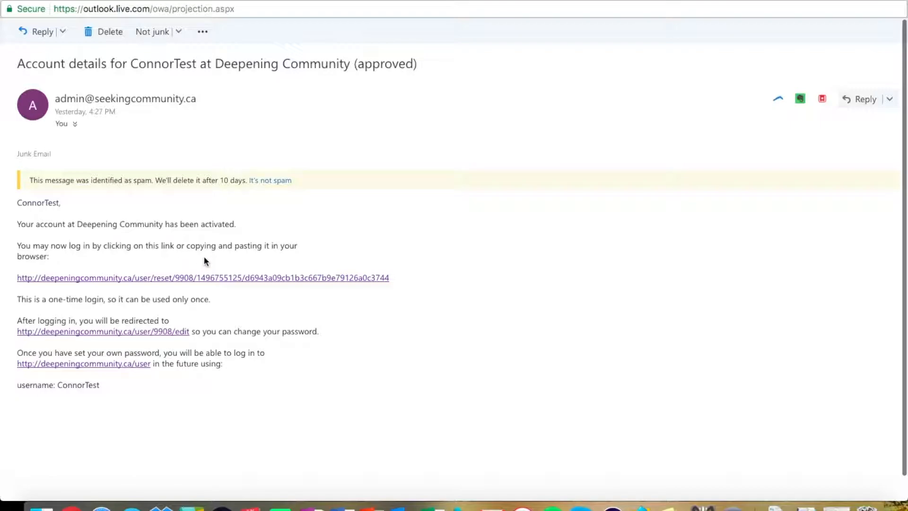
- Open the one-time login link from the account approval e-mail in a new tab and sign in with it
right_click(361, 279)
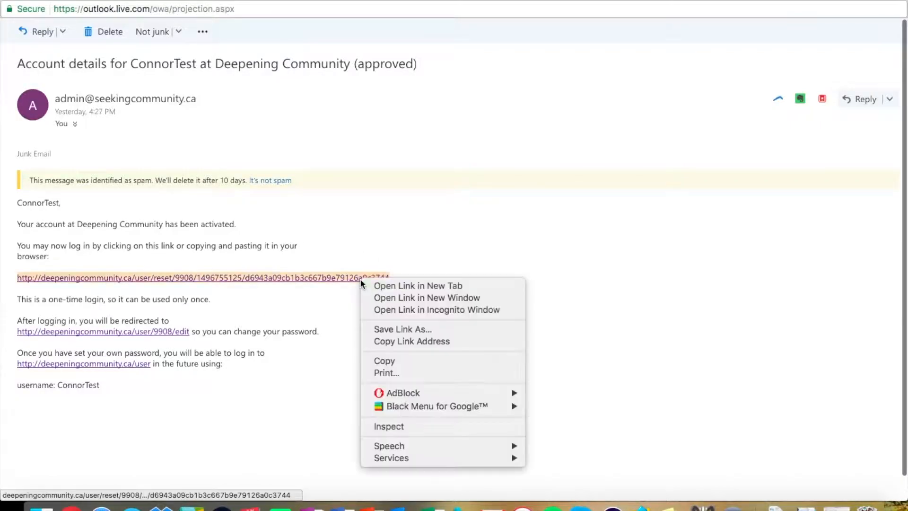
click(380, 286)
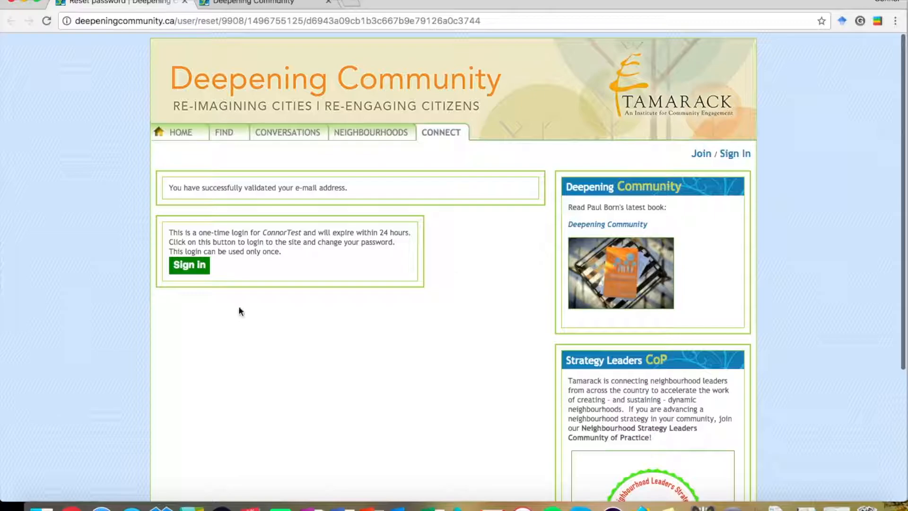
click(199, 266)
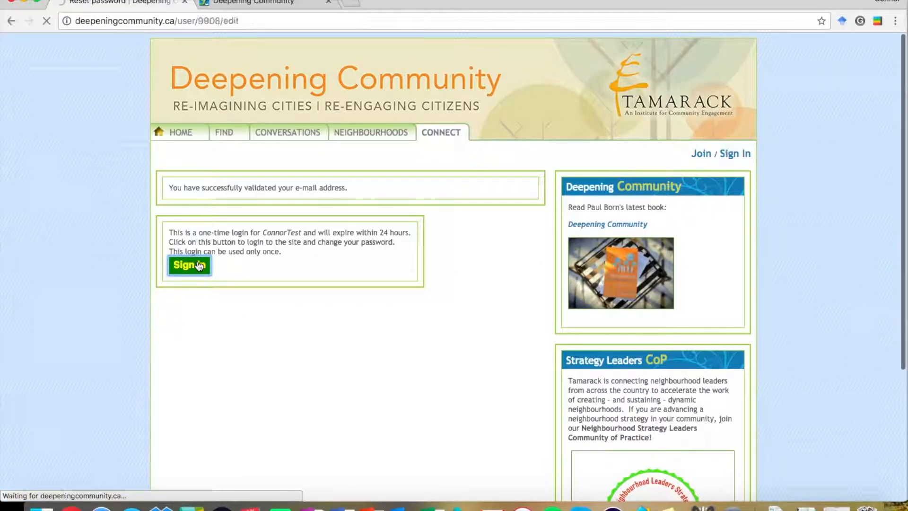
- Enter a new account password, confirm it in the second password field, and save the profile
scroll(406, 396, down, 5)
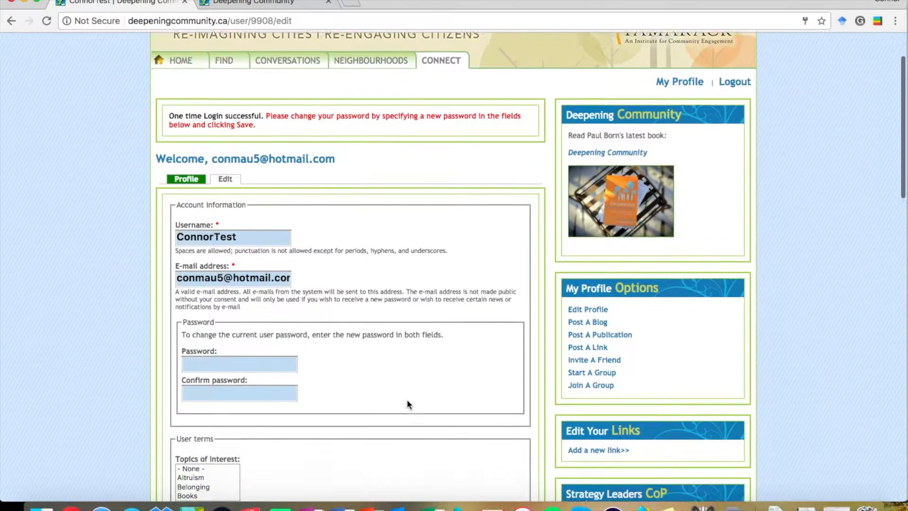
click(274, 302)
text(******)
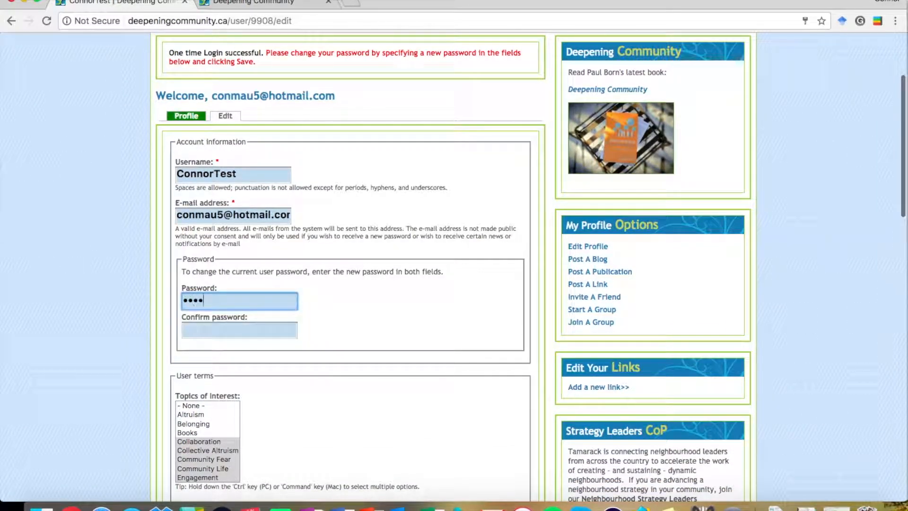
text(****)
key(Tab)
text(**********)
scroll(344, 391, down, 20)
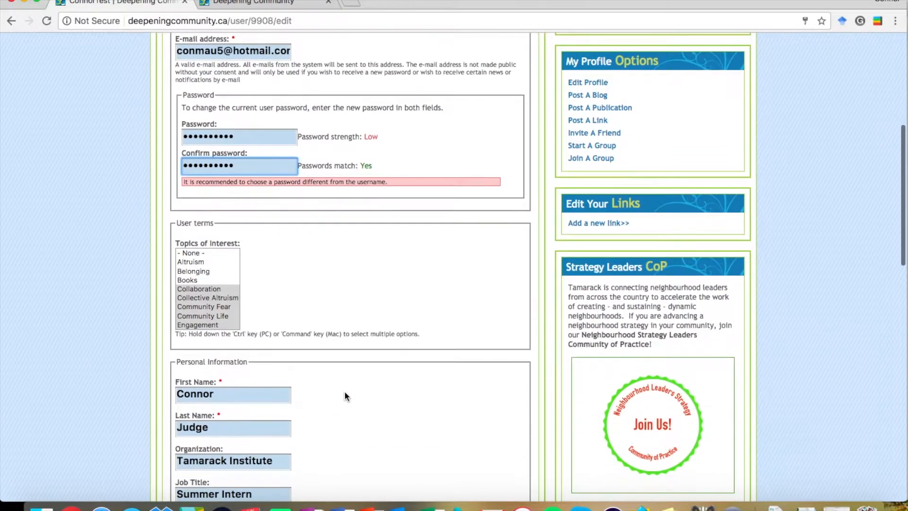
click(186, 420)
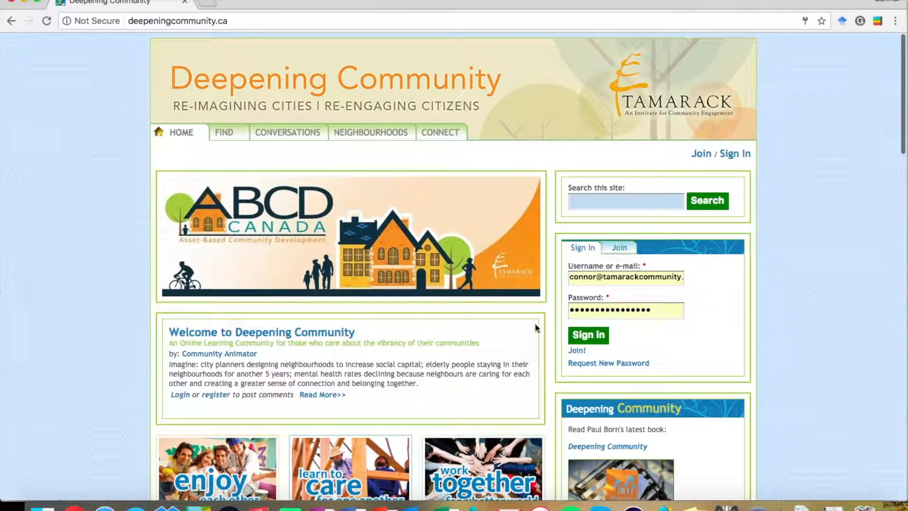
- Sign in from the homepage with the prefilled credentials and open the account's My Profile page
click(596, 339)
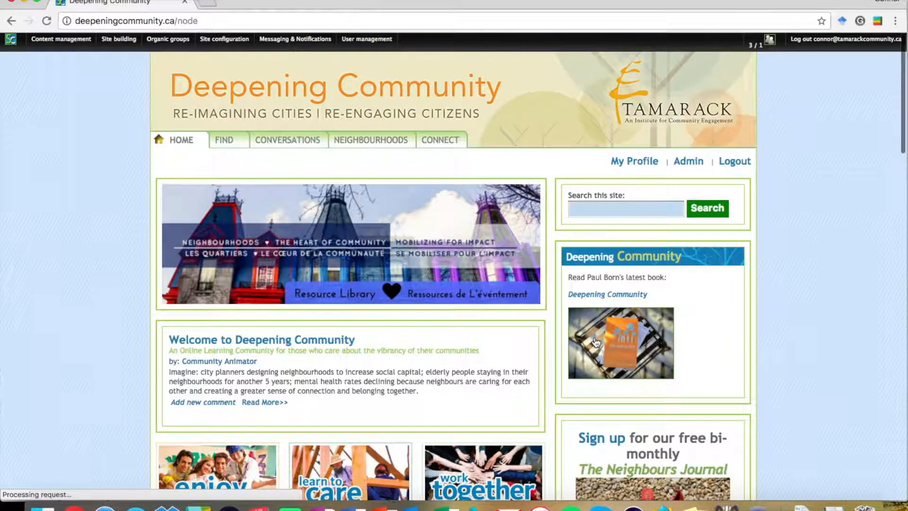
click(637, 163)
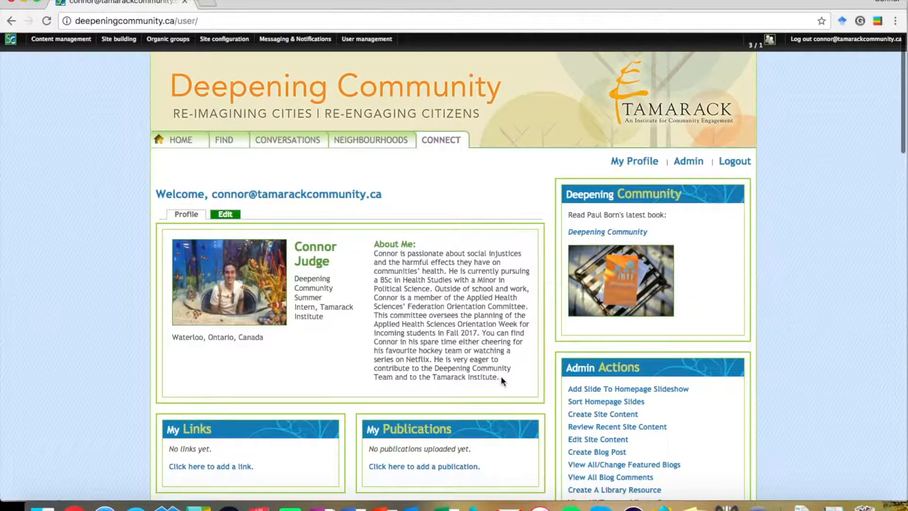
- Review the profile page's blog, drafts and options sections, and open the form for posting a new blog entry
scroll(501, 376, down, 4)
scroll(501, 377, down, 8)
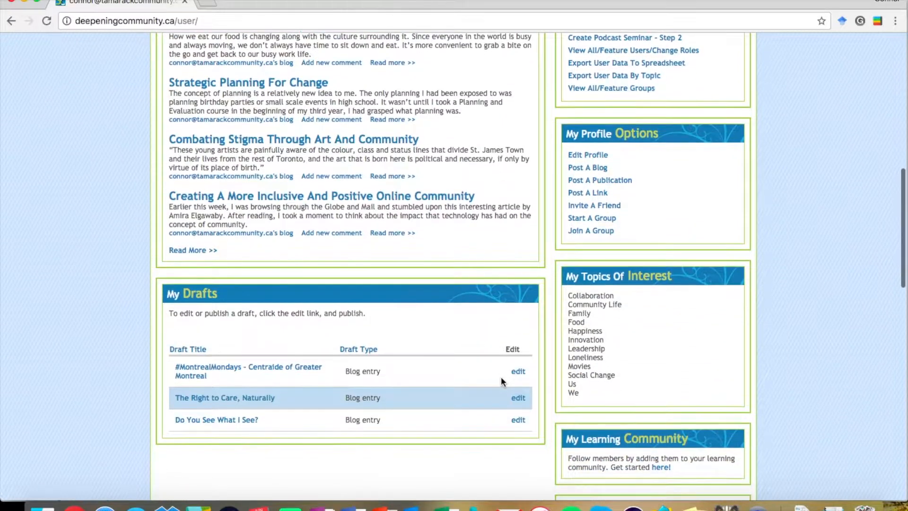
scroll(630, 284, up, 2)
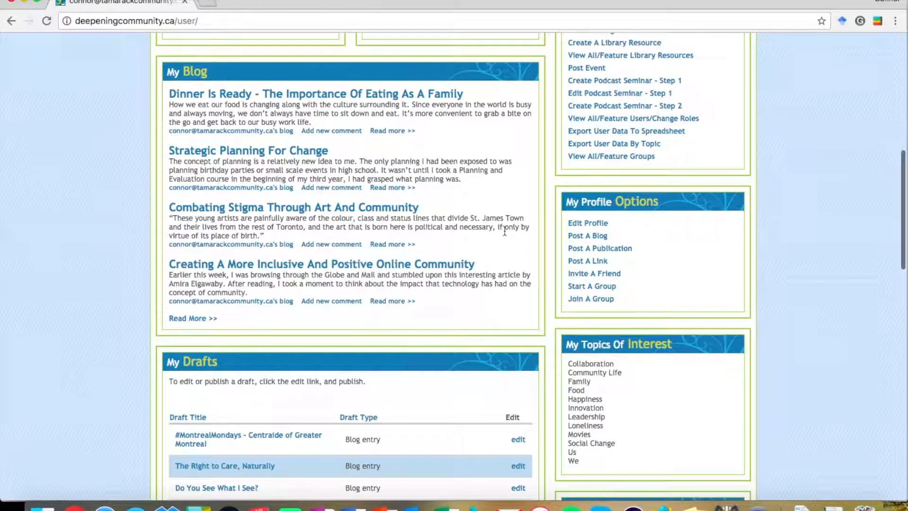
scroll(552, 315, up, 8)
scroll(552, 315, down, 3)
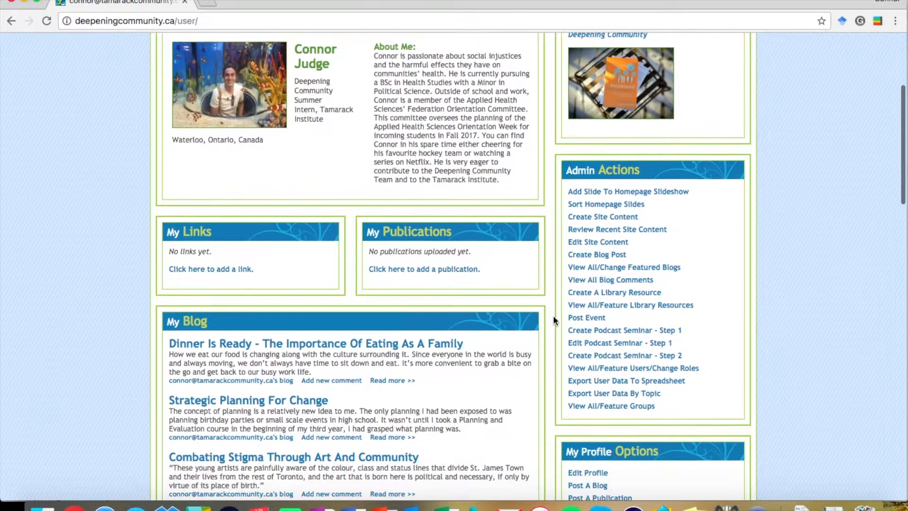
scroll(554, 318, down, 3)
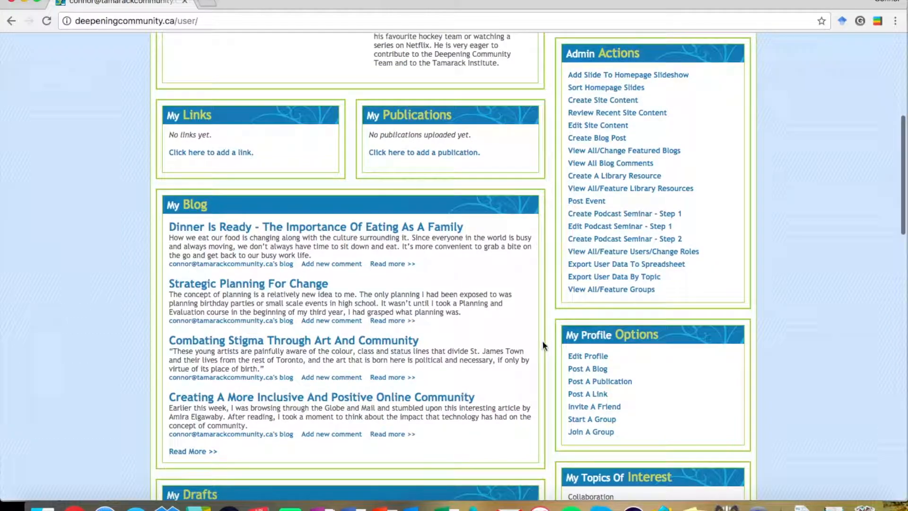
click(585, 371)
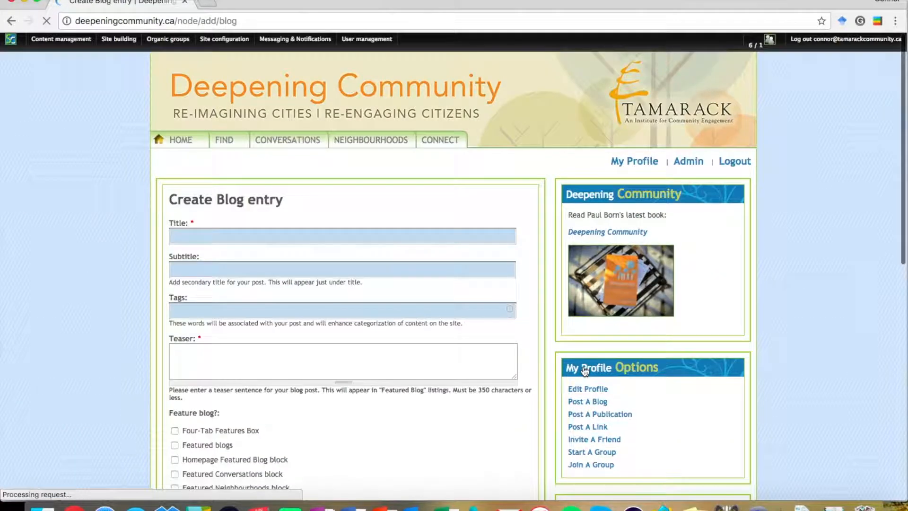
- Review the blank blog entry form from the title, tags and teaser fields down to the body editor and settings sections
scroll(524, 255, down, 3)
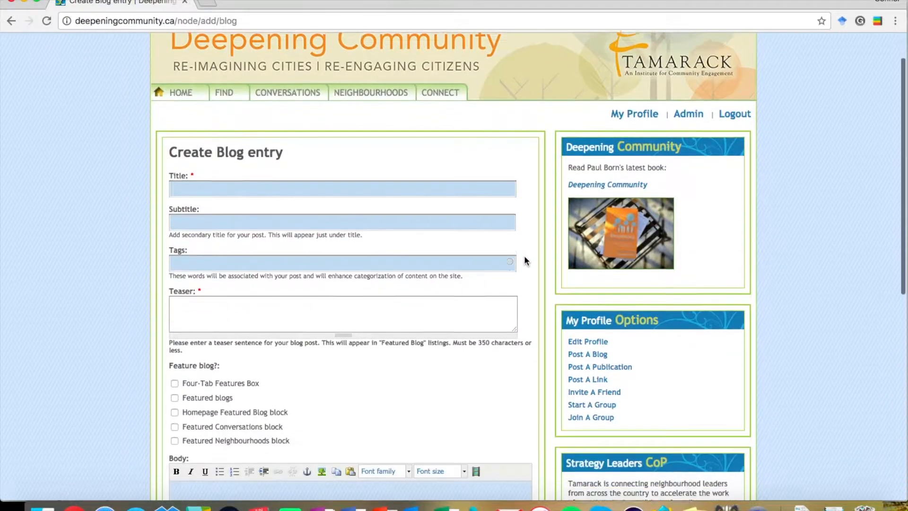
scroll(531, 297, down, 6)
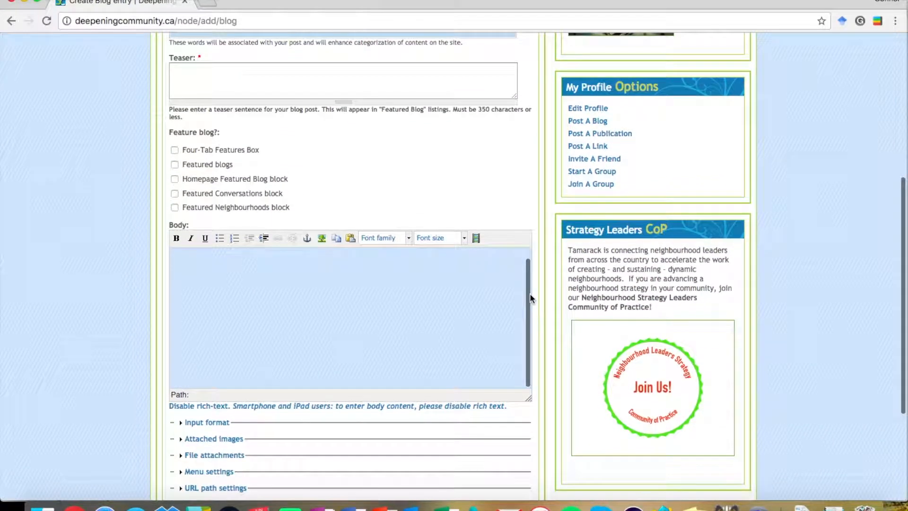
scroll(530, 297, down, 2)
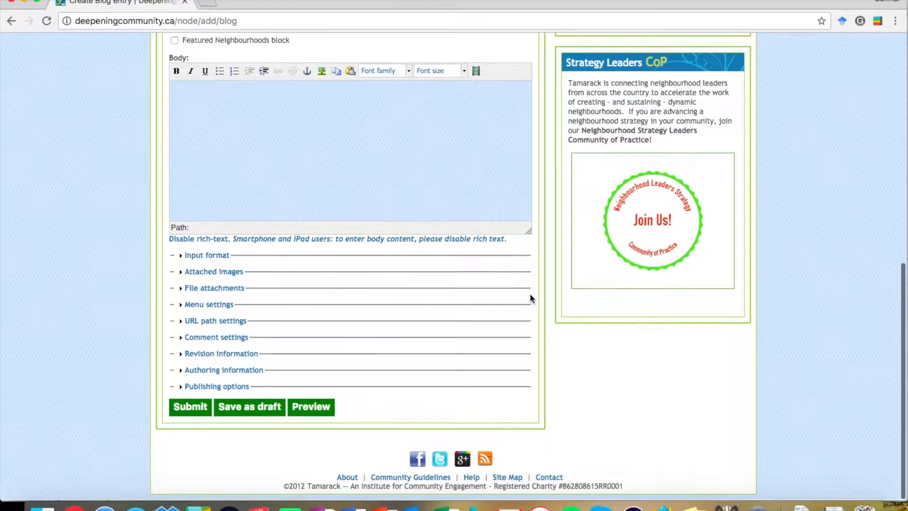
scroll(531, 297, up, 3)
scroll(530, 294, up, 7)
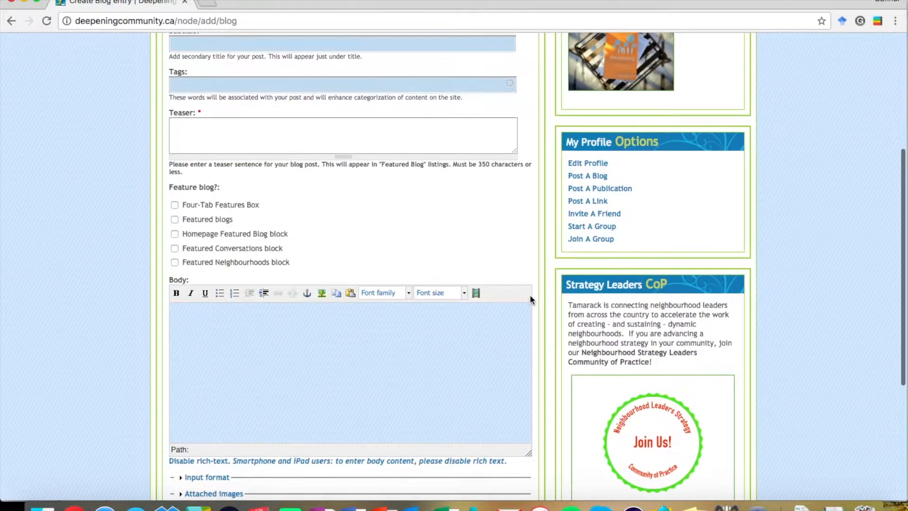
scroll(530, 299, up, 1)
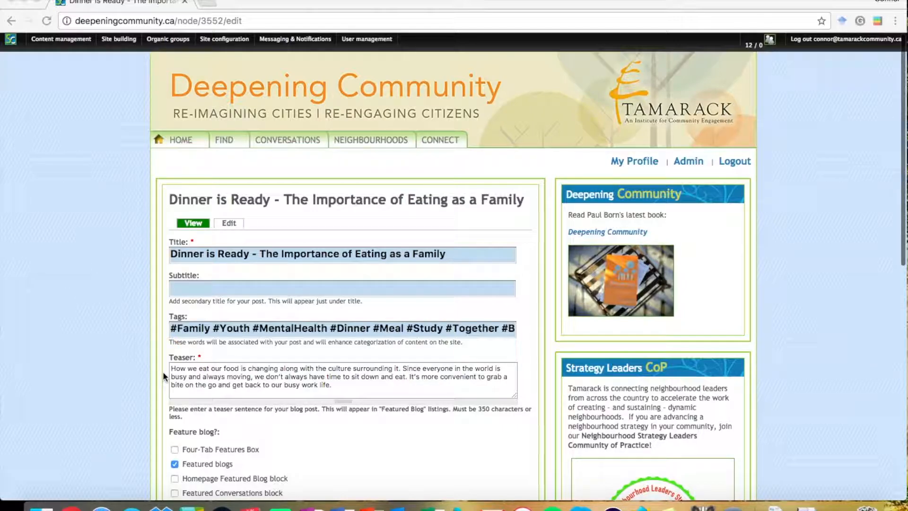
- Review the title, tags, teaser and feature options of the "Dinner is Ready" blog entry down to the body editor's formatting tools
scroll(162, 371, down, 2)
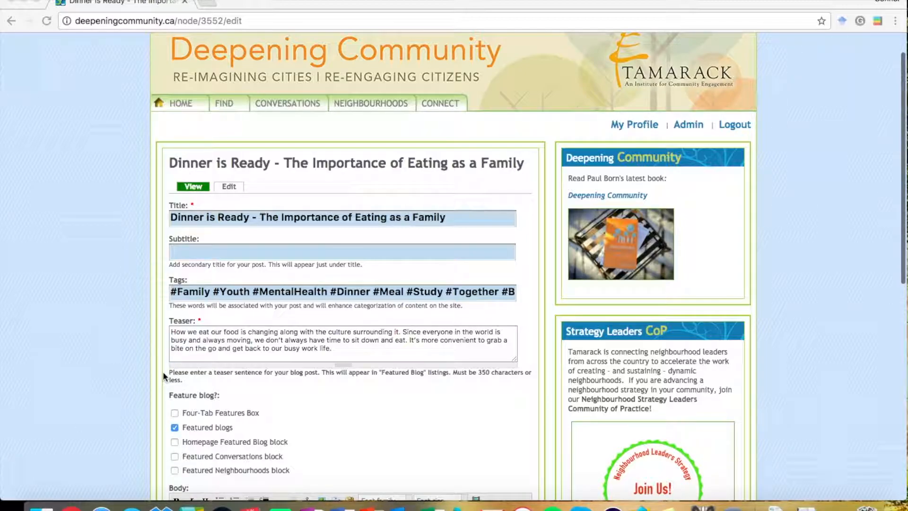
scroll(166, 395, down, 3)
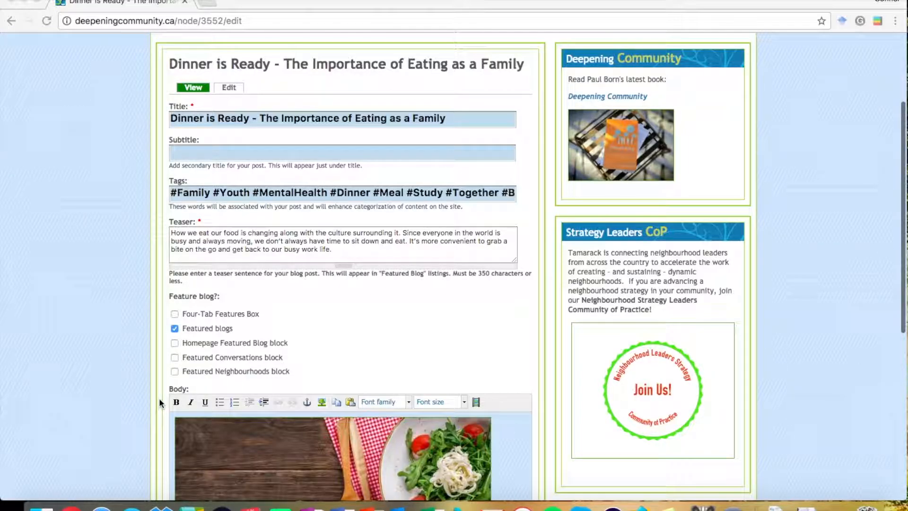
scroll(159, 399, down, 1)
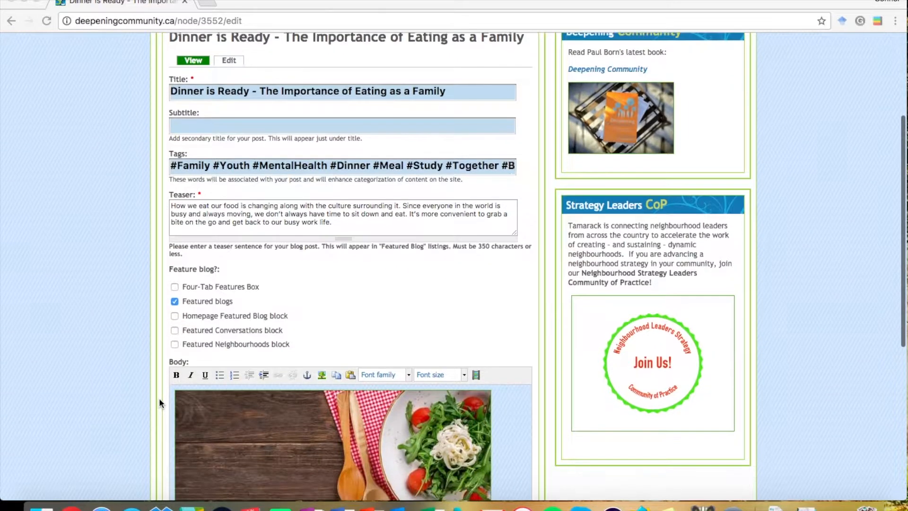
scroll(159, 399, down, 1)
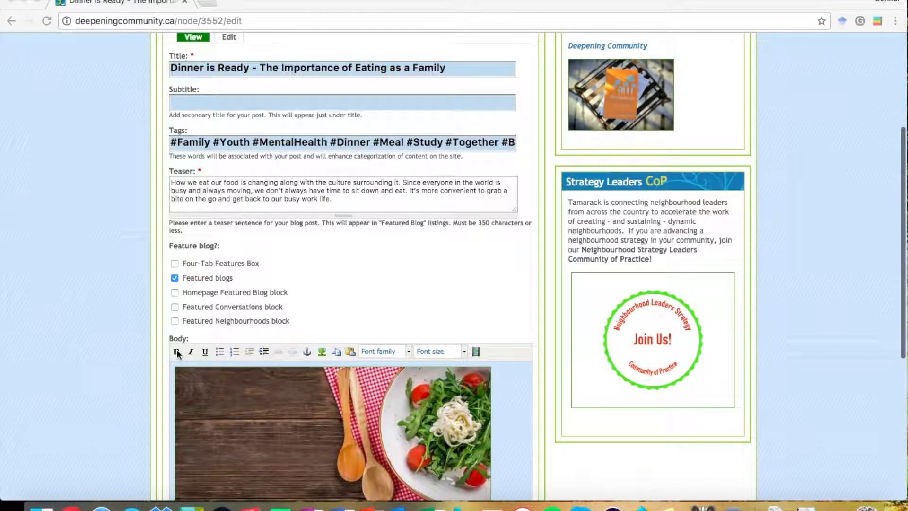
click(149, 353)
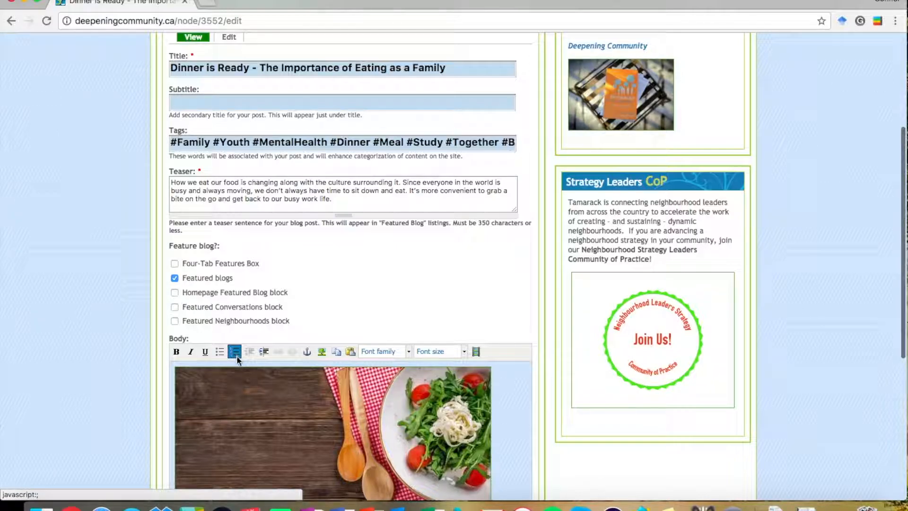
- Try indenting the first paragraph below the body image and remove the indent again
scroll(263, 399, down, 5)
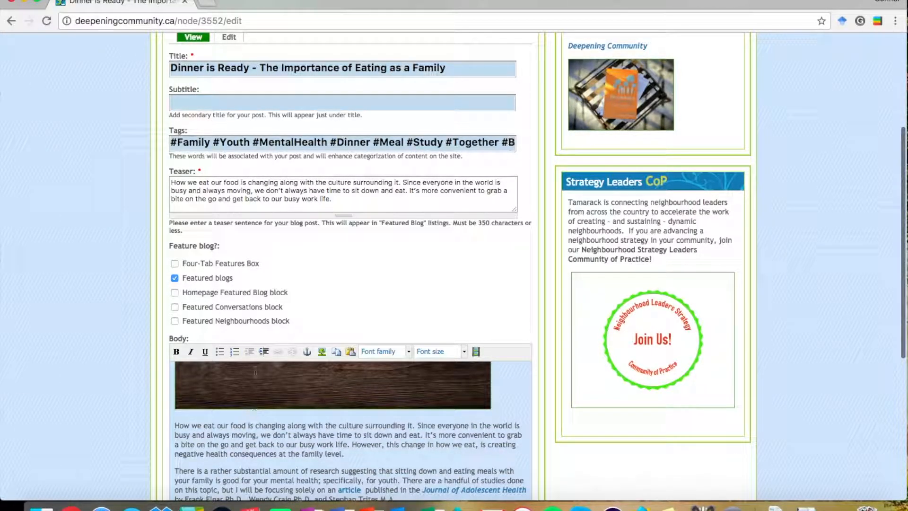
click(264, 351)
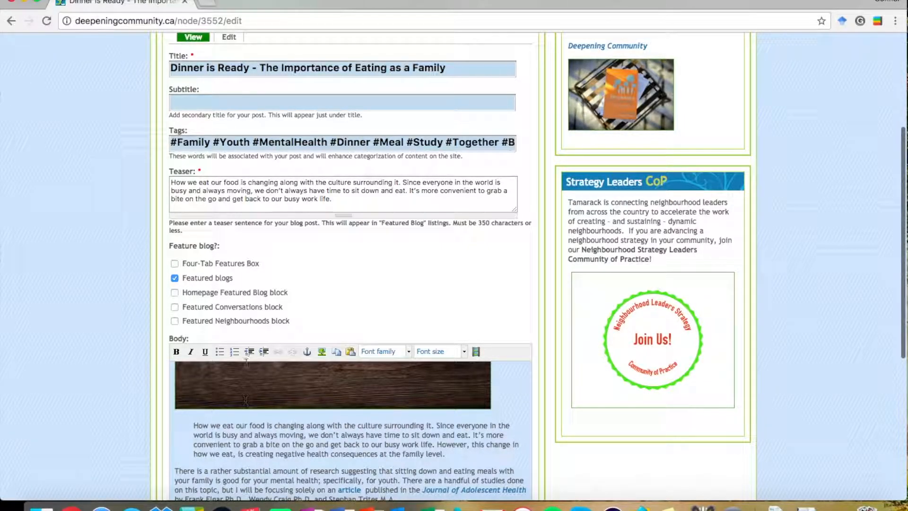
click(249, 352)
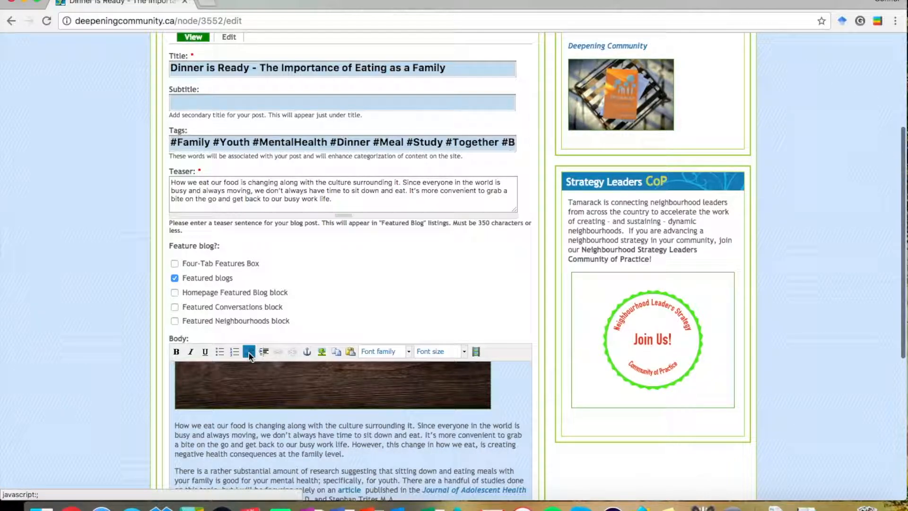
- Start inserting a body image, browse the site's image files, and upload "Dinner is Ready.png" from the Downloads folder
click(322, 353)
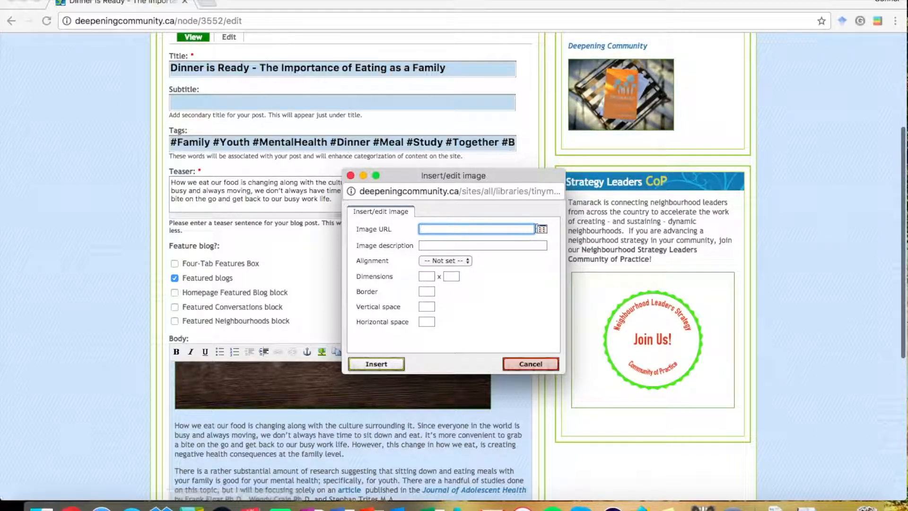
click(544, 230)
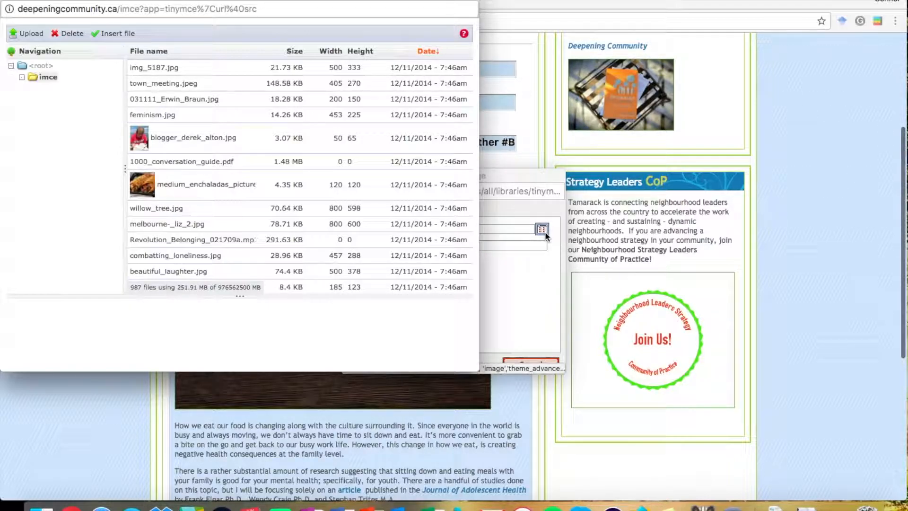
scroll(409, 215, down, 8)
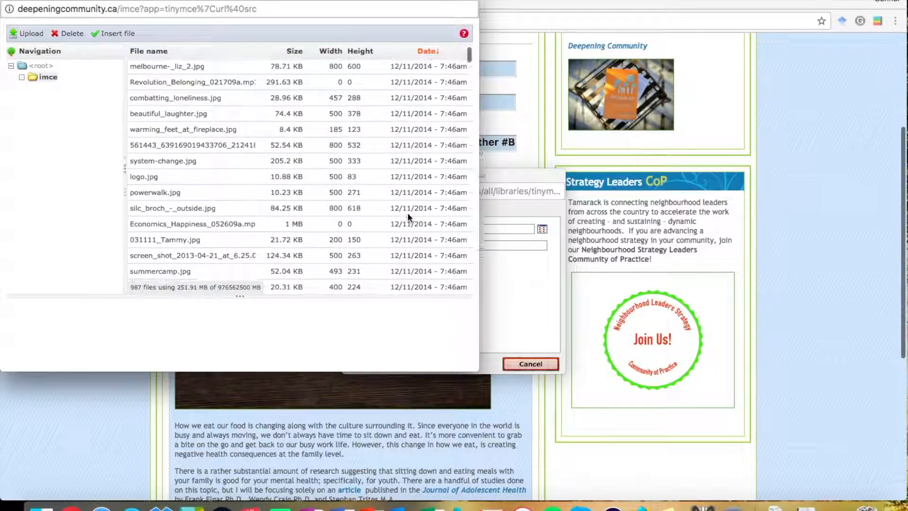
scroll(407, 212, down, 5)
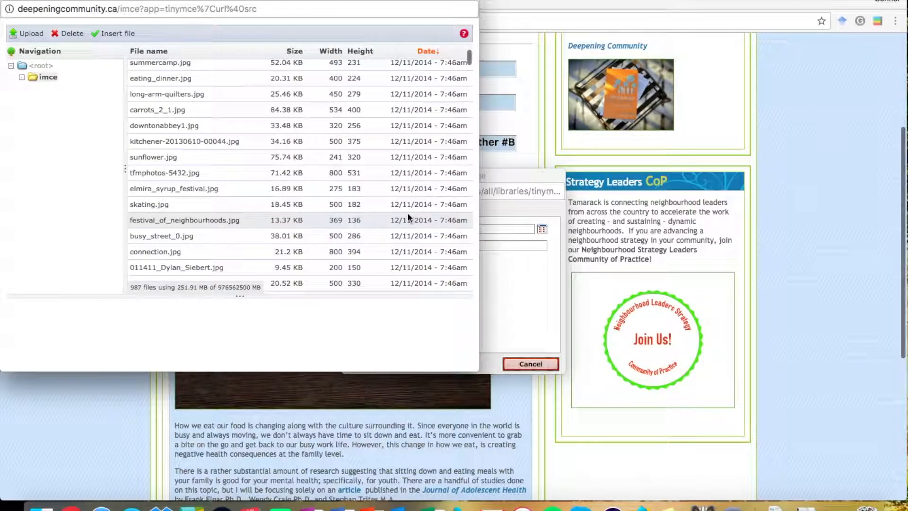
click(29, 34)
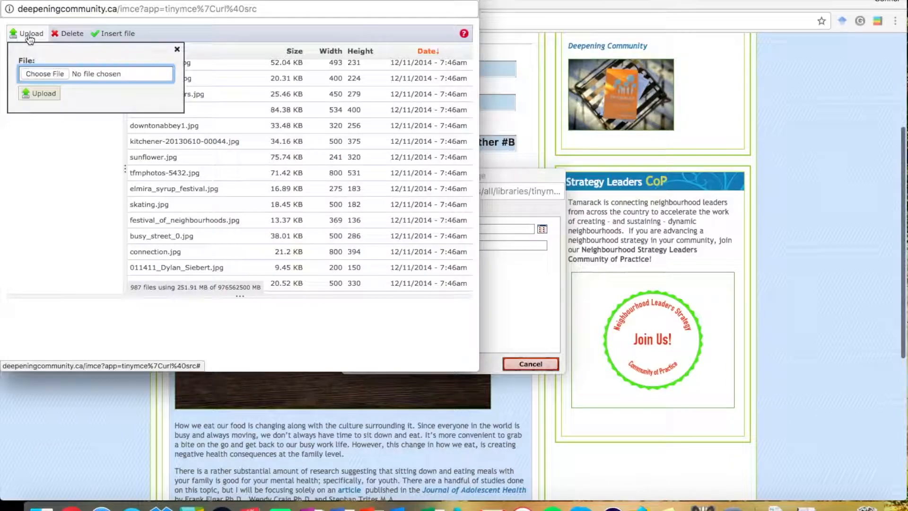
click(33, 73)
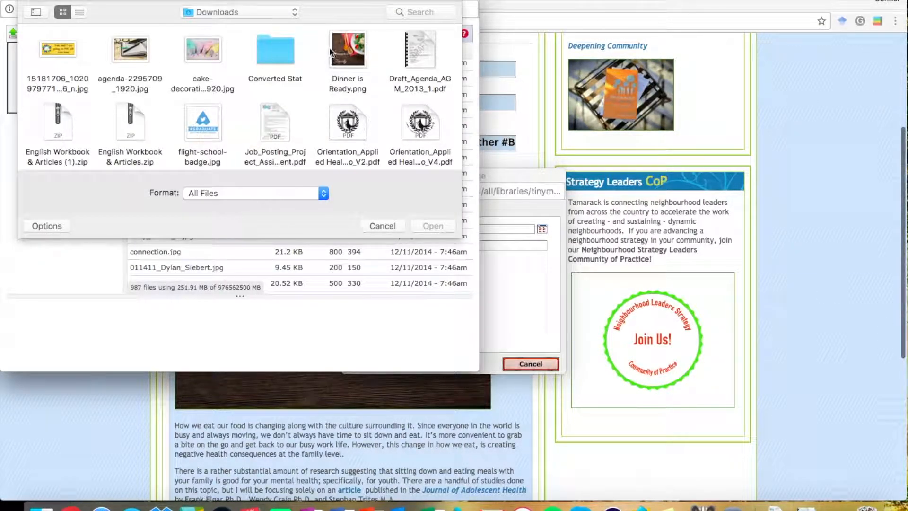
click(341, 49)
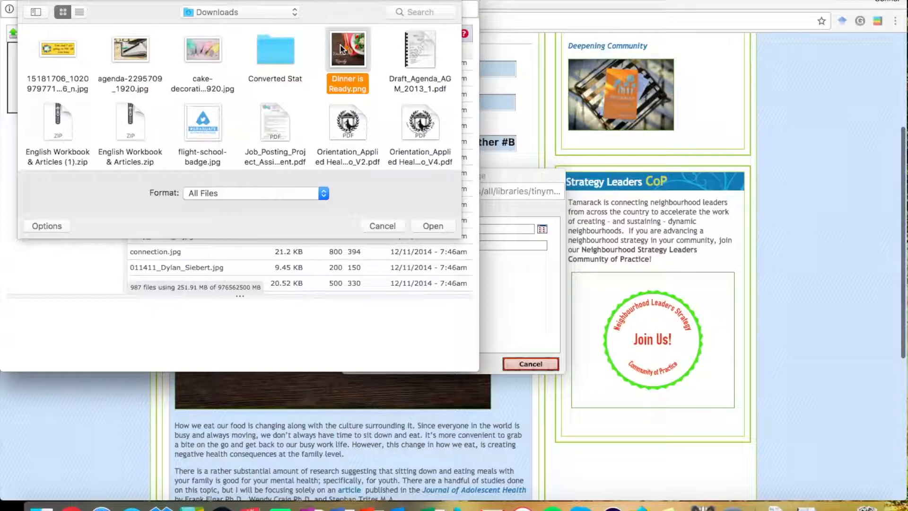
click(429, 225)
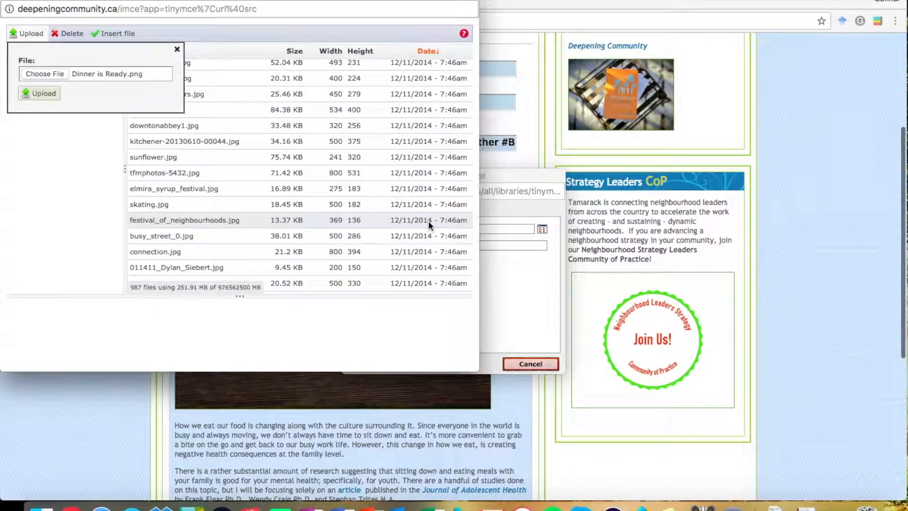
click(44, 94)
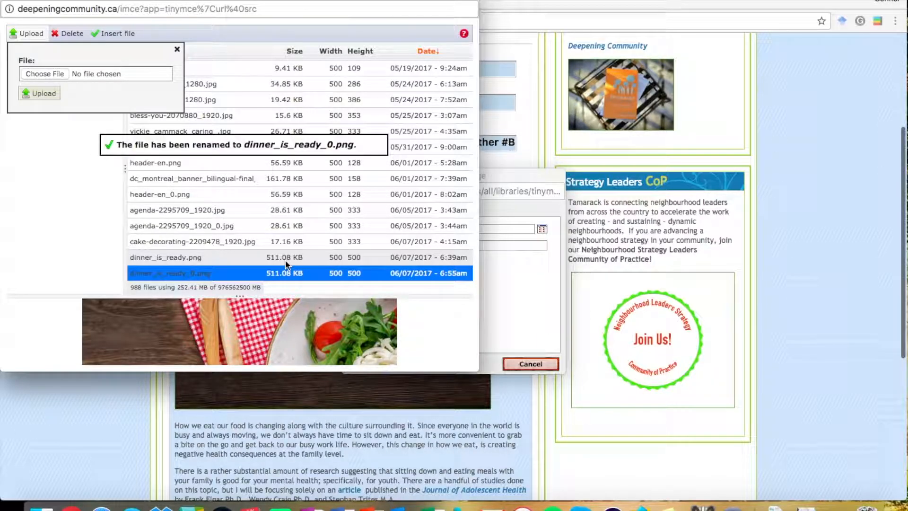
- Choose the newly uploaded dinner picture as the image source and insert it into the blog body with the alignment not set
scroll(316, 305, down, 3)
double_click(310, 313)
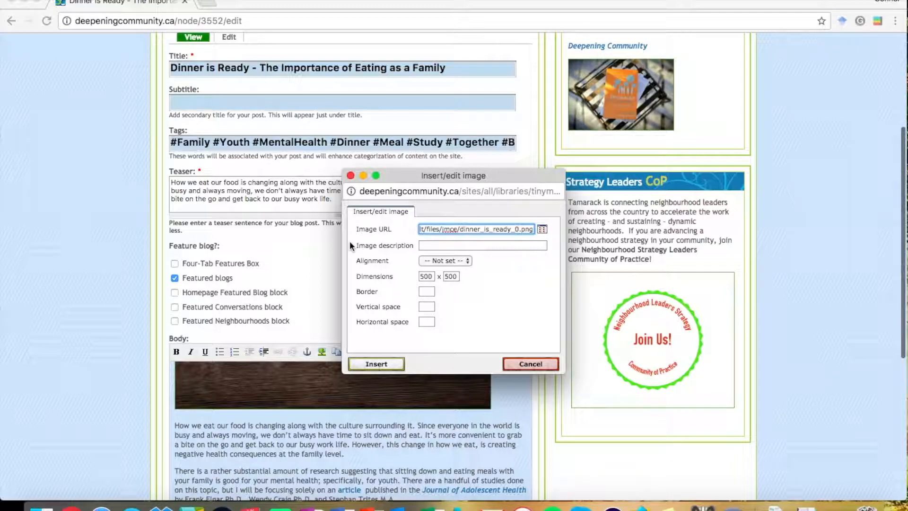
click(437, 261)
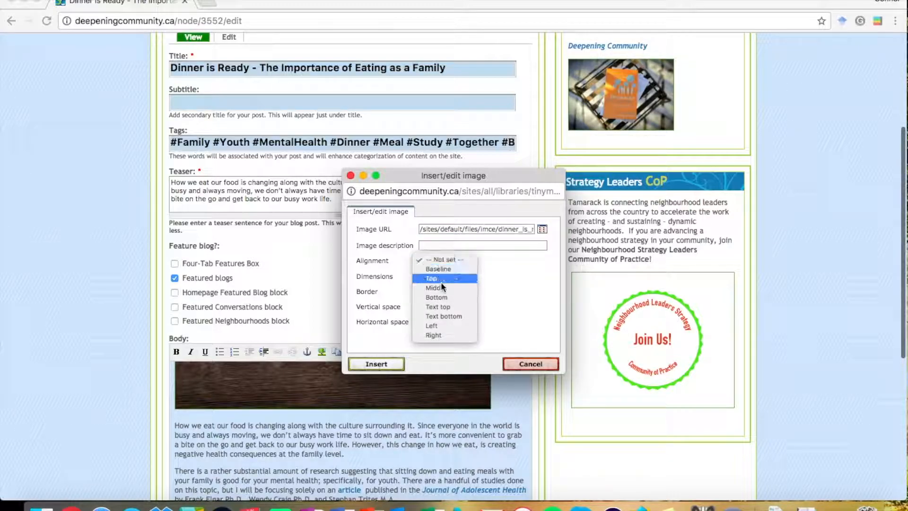
click(495, 277)
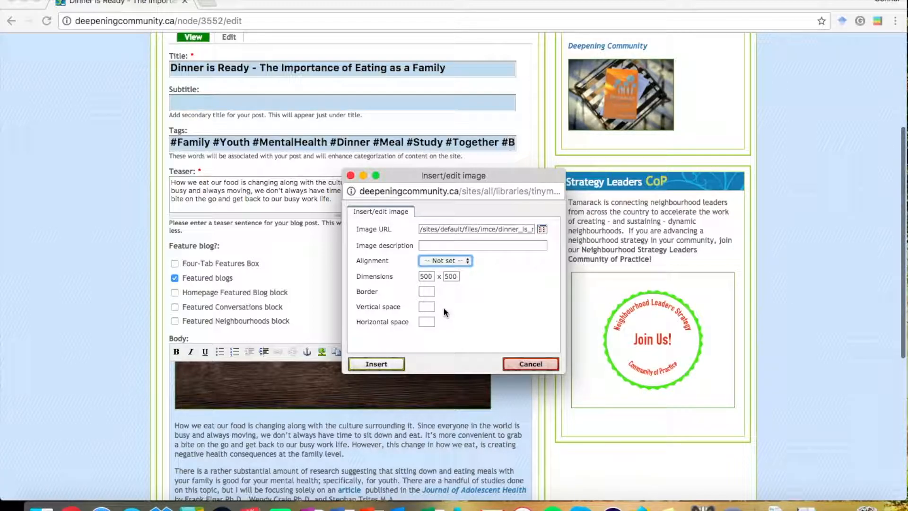
click(376, 364)
scroll(377, 391, up, 5)
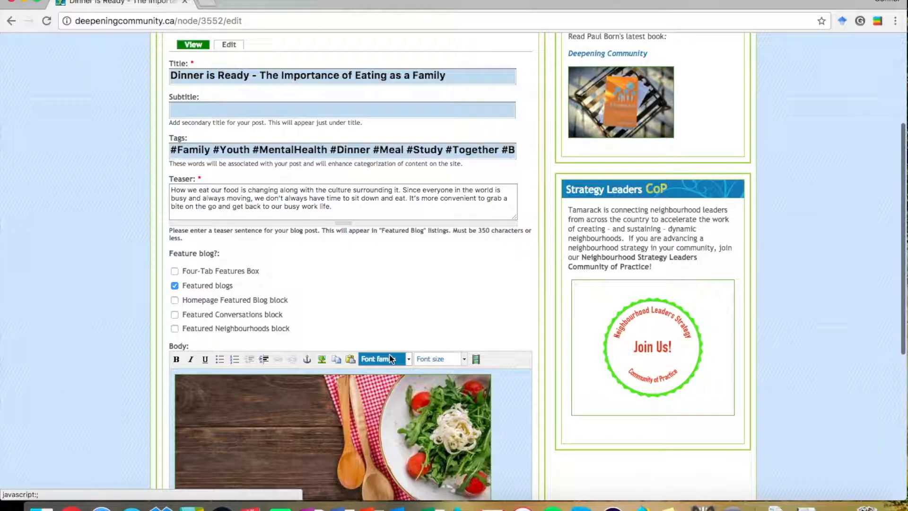
- Check the font sizes offered for the blog's body text without applying one
click(450, 361)
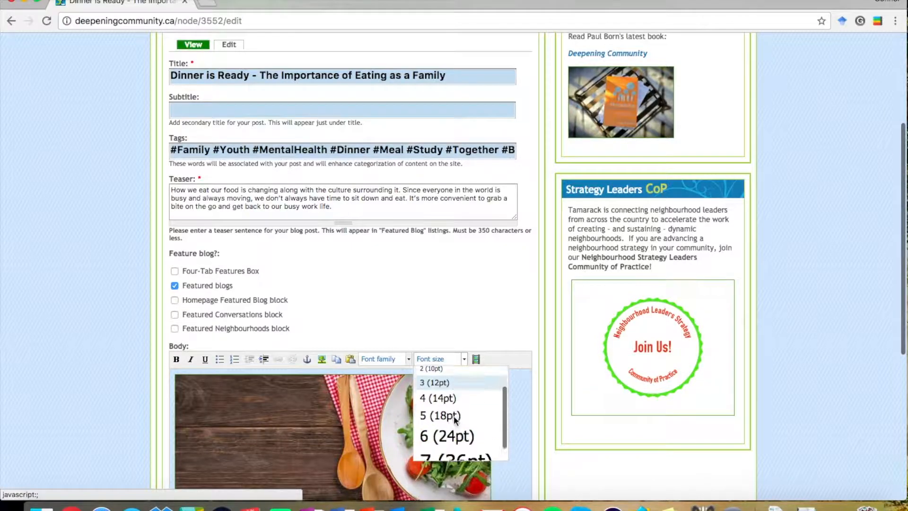
scroll(454, 421, down, 2)
click(461, 345)
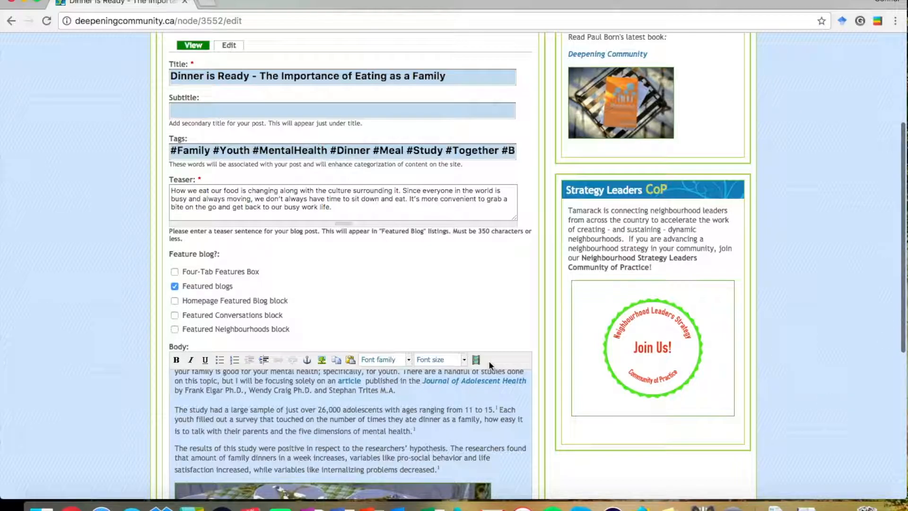
- Look over the collapsed settings sections below the body editor and expand the Input format options
scroll(550, 378, down, 6)
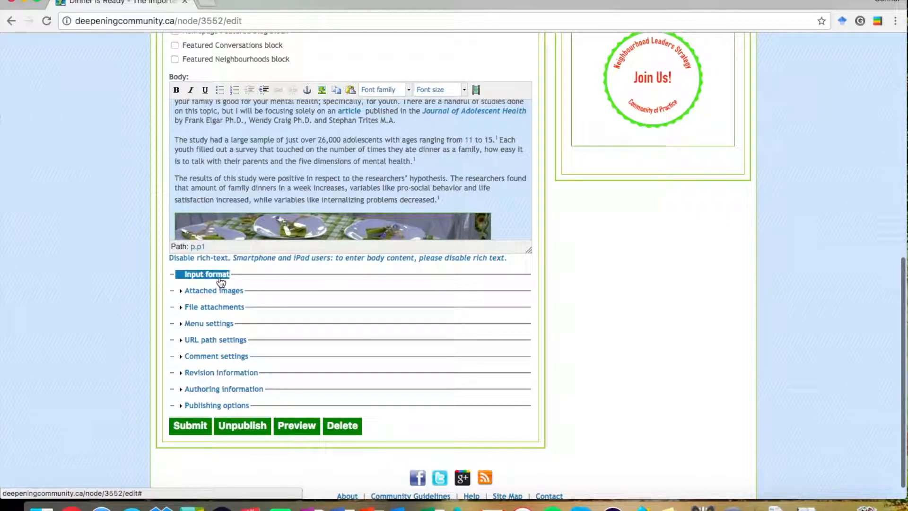
double_click(232, 308)
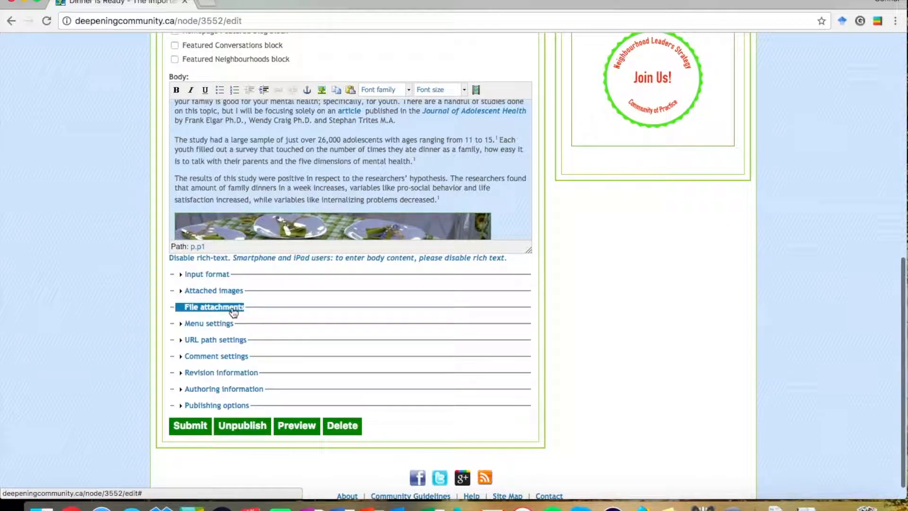
double_click(243, 389)
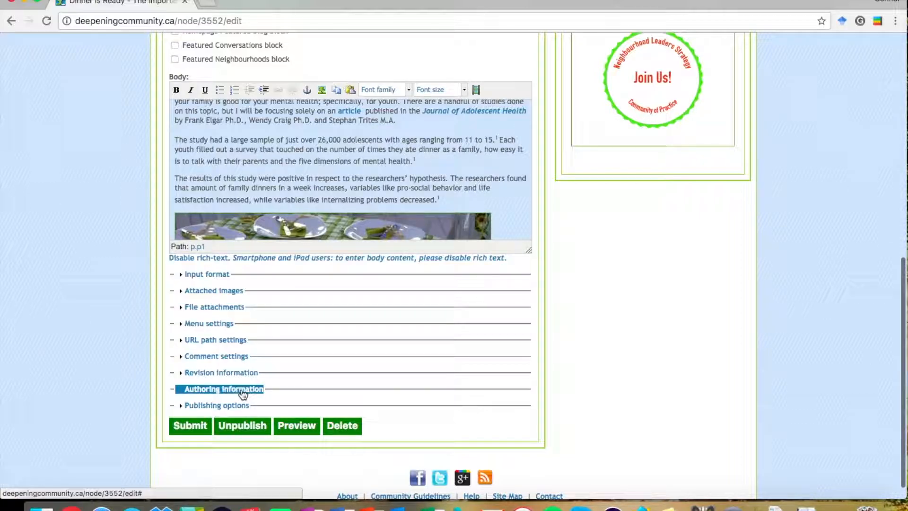
double_click(206, 275)
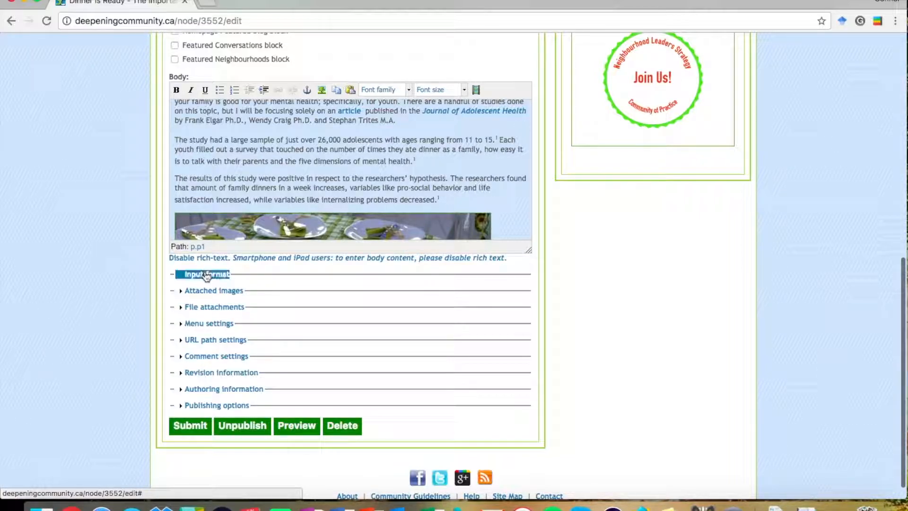
click(206, 276)
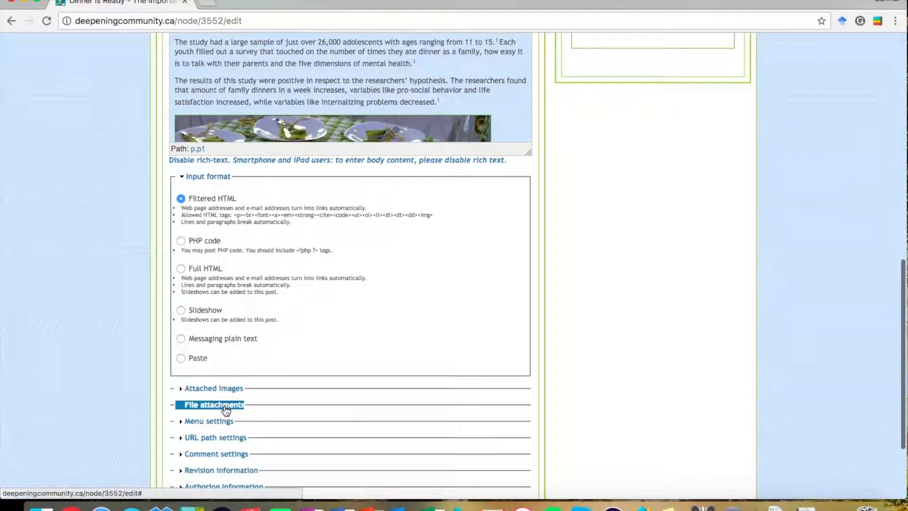
- Expand the File attachments and Authoring information sections of the blog entry to examine their fields
click(221, 403)
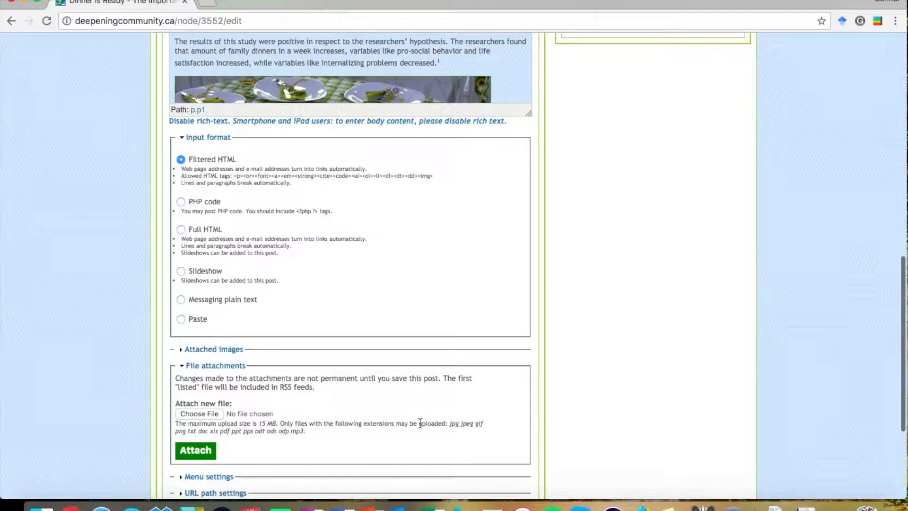
scroll(419, 422, down, 5)
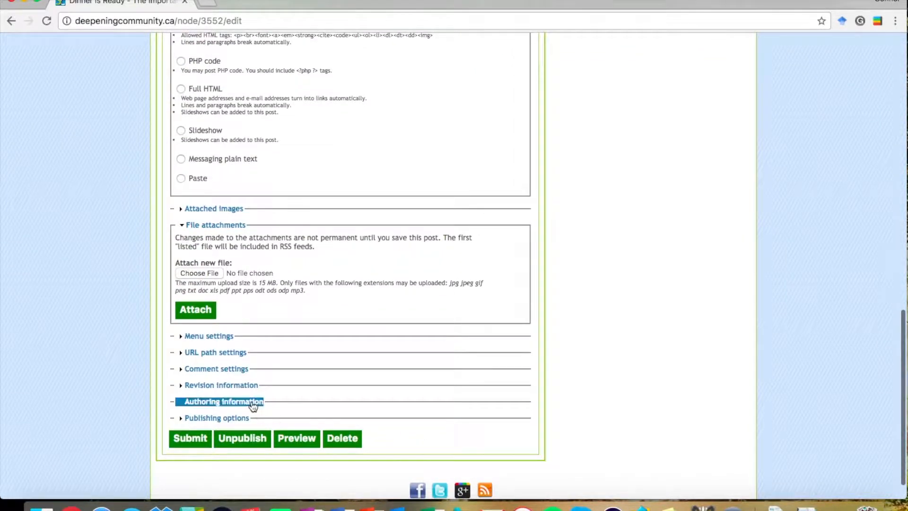
click(224, 402)
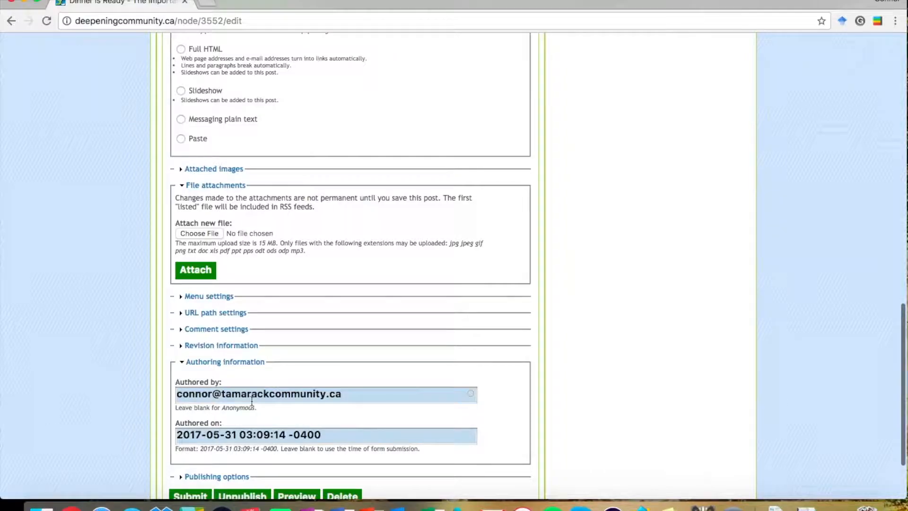